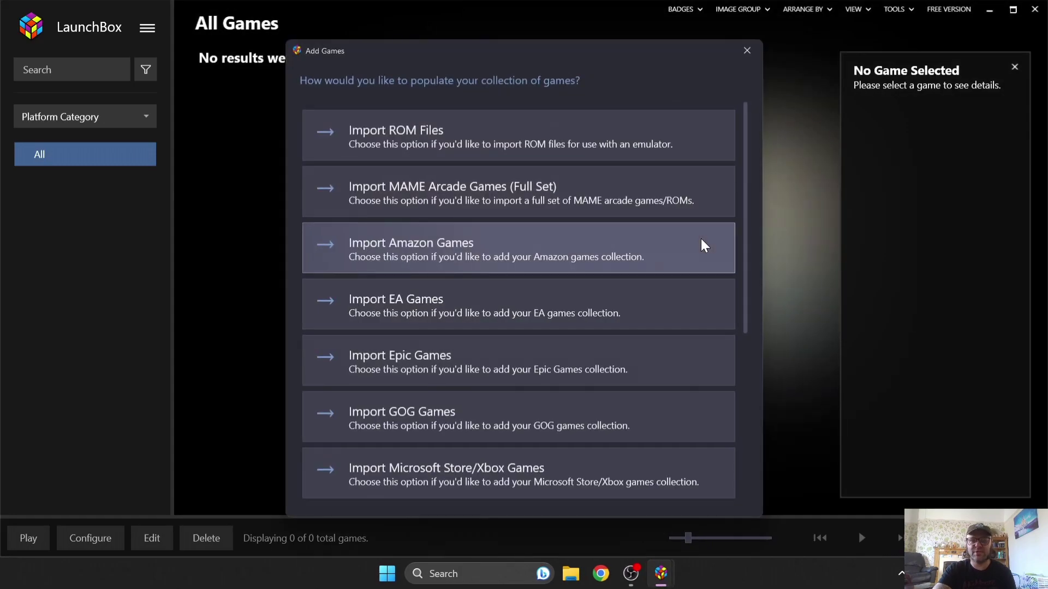
Step: Dismiss the Add Games prompt and start the import wizard for ROM files
left_click(746, 52)
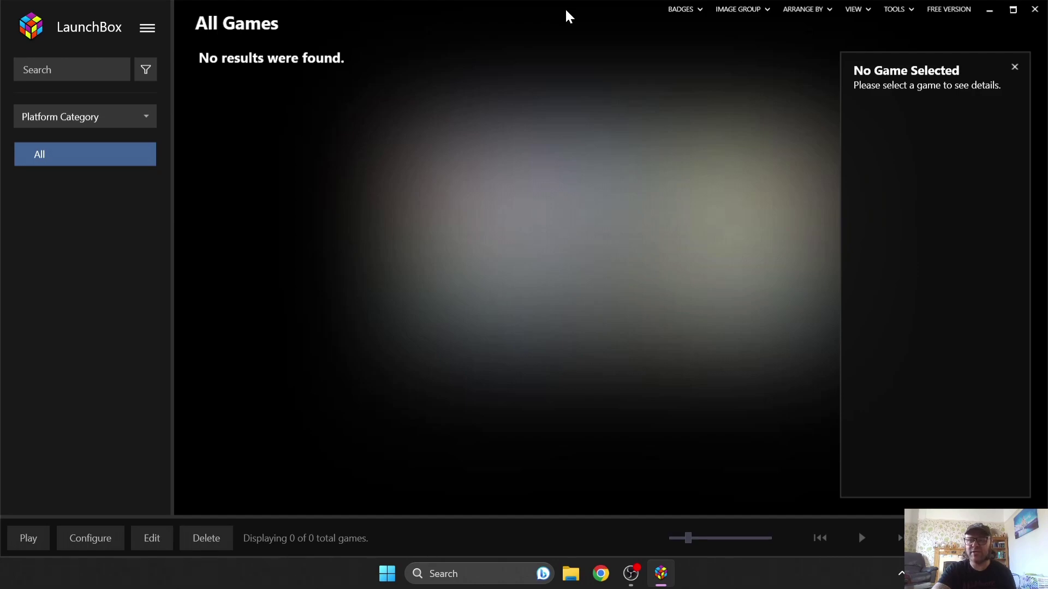
left_click(906, 10)
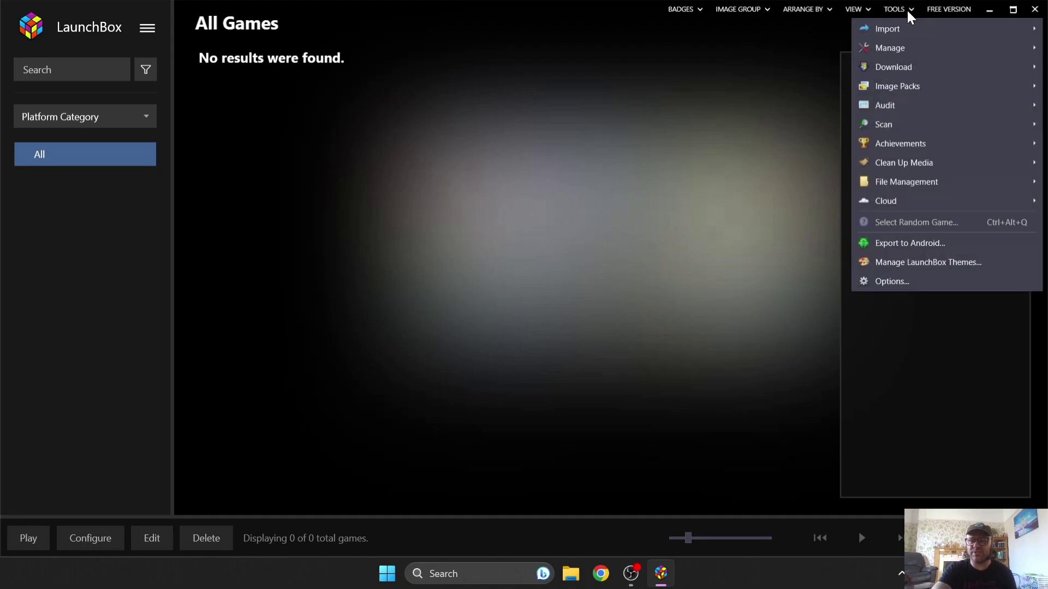
mouse_move(905, 34)
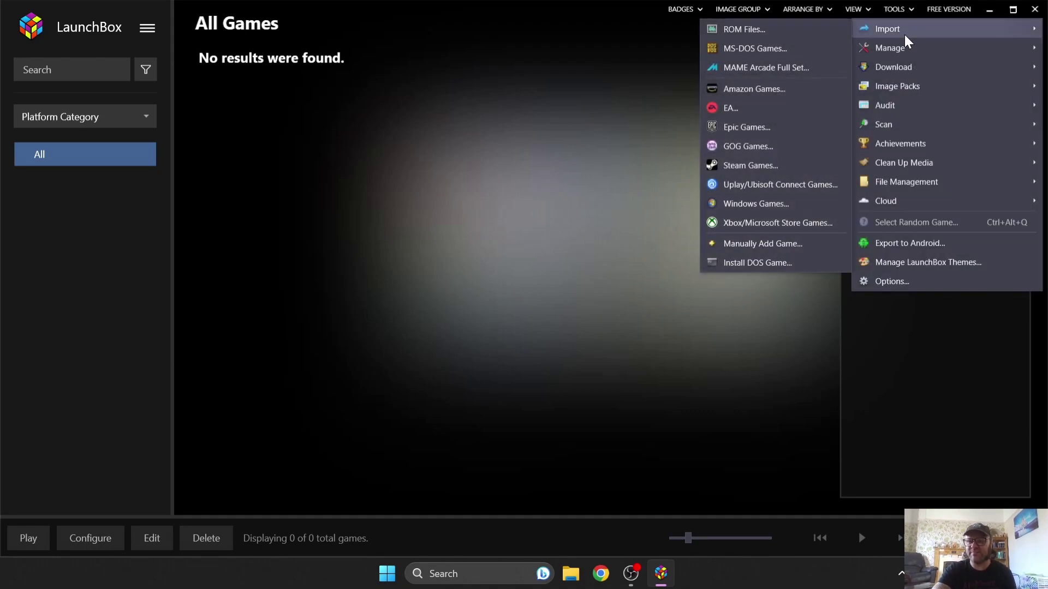
left_click(801, 30)
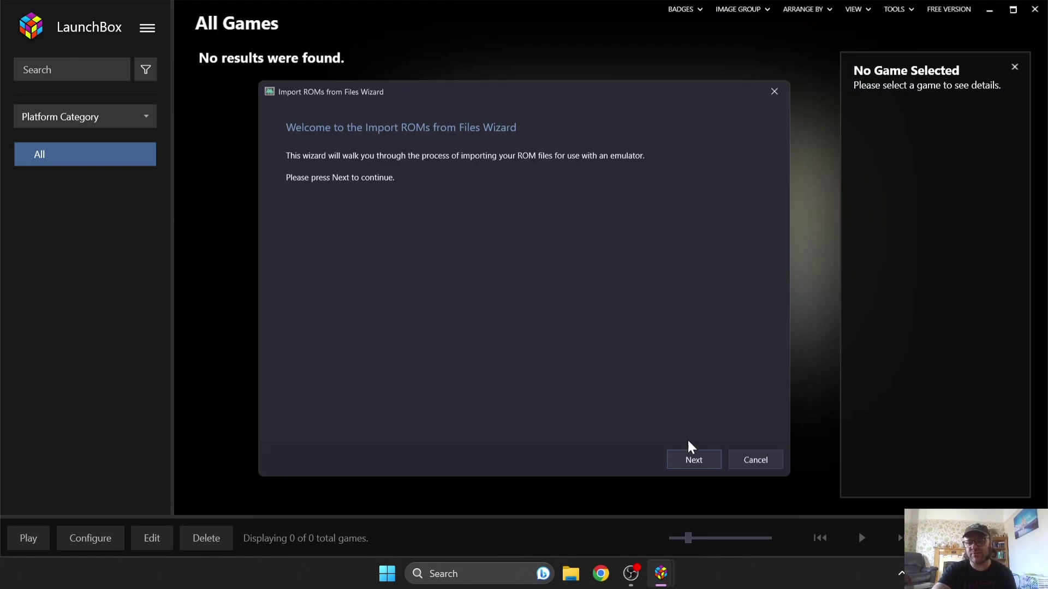
left_click(693, 460)
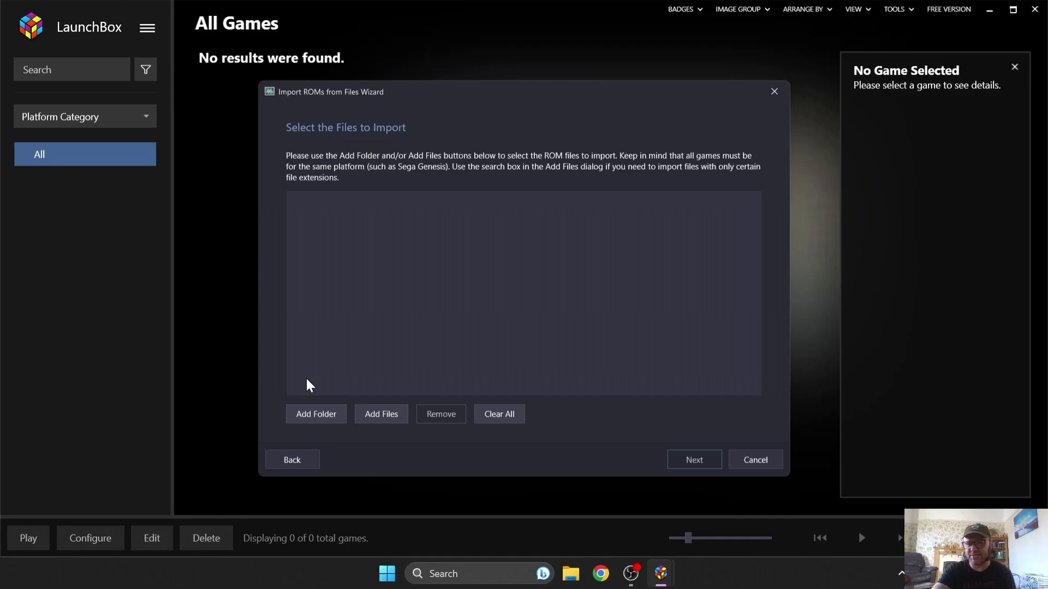
Step: Add the Desktop folder "3do games" as the import source and continue to the platform choice
left_click(307, 413)
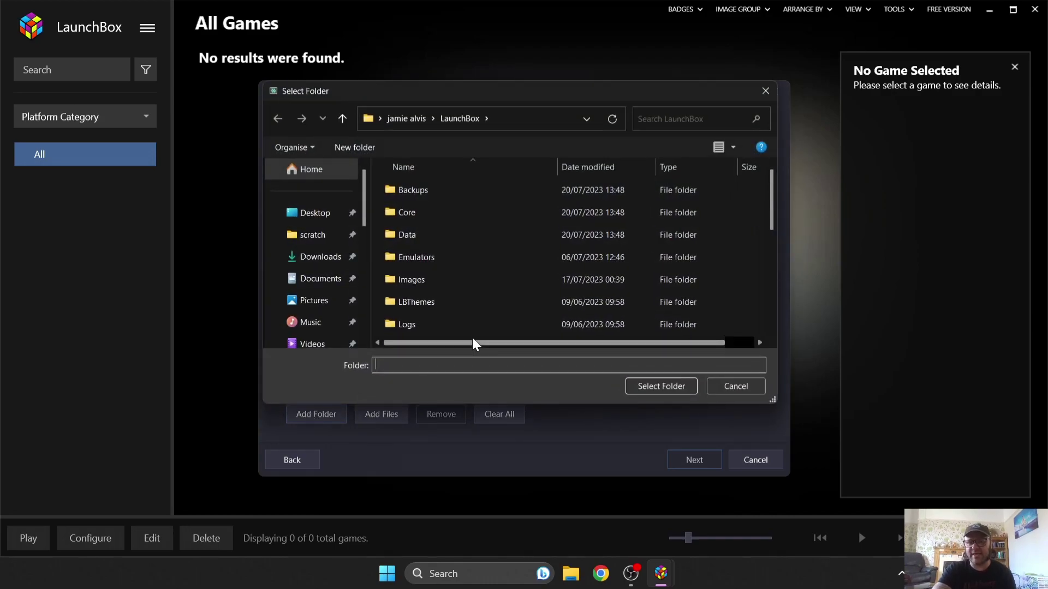
left_click(321, 218)
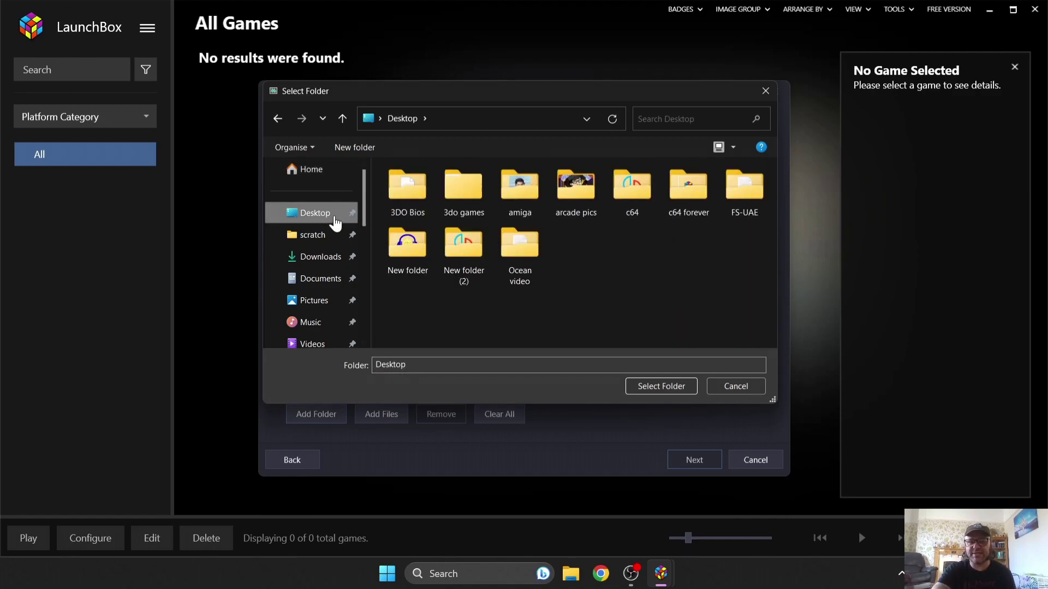
left_click(470, 193)
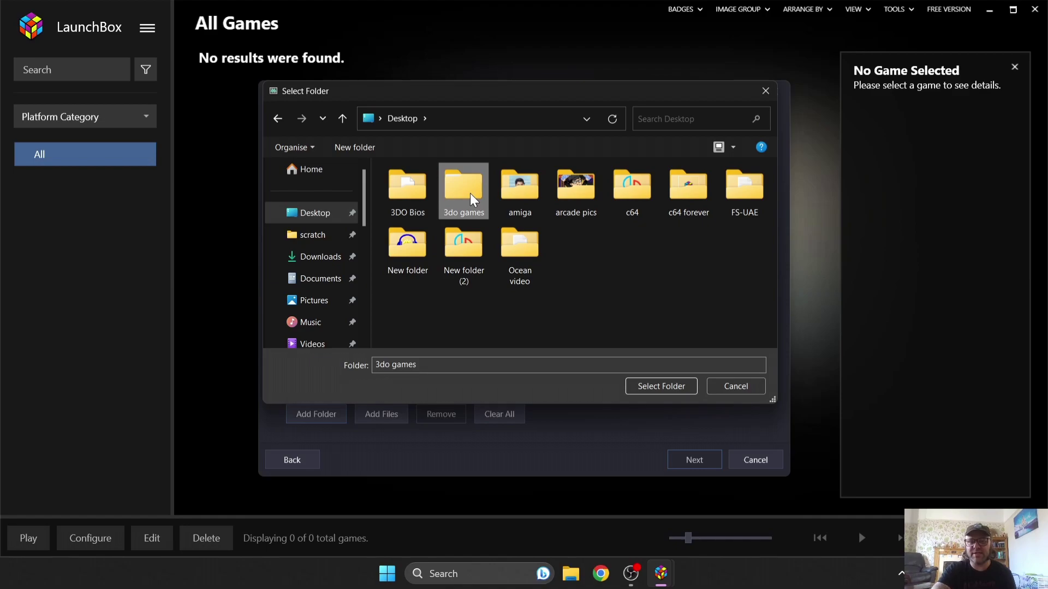
left_click(676, 386)
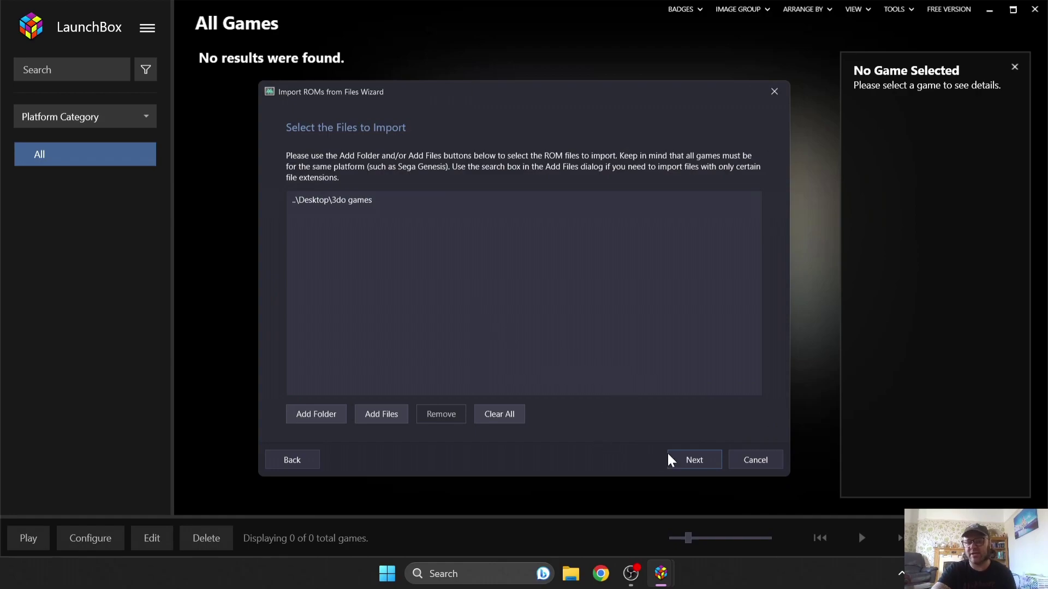
left_click(690, 463)
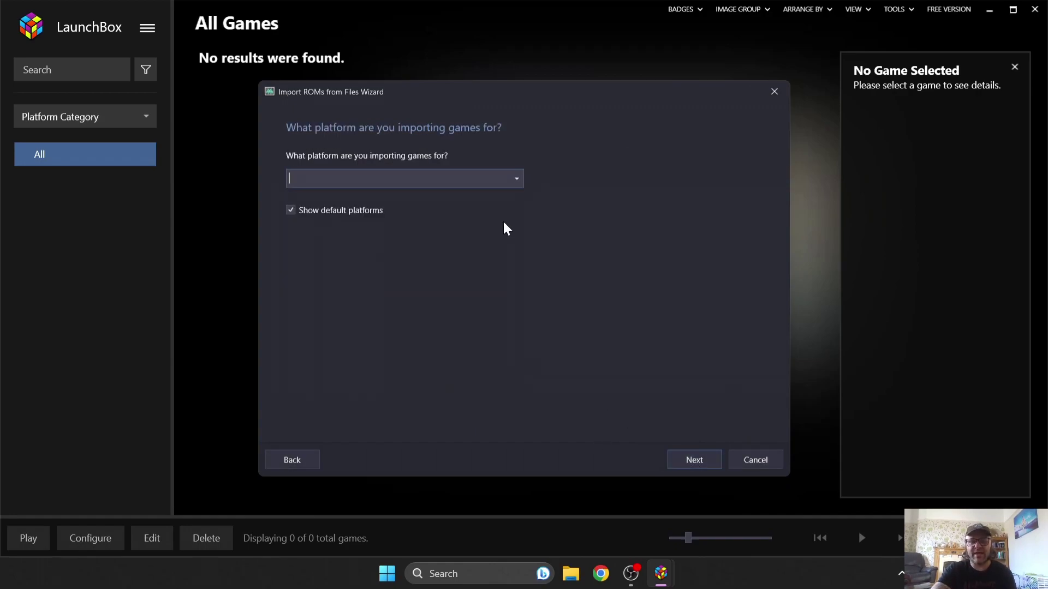
Step: Choose 3DO Interactive Multiplayer as the platform for the imported games
left_click(516, 181)
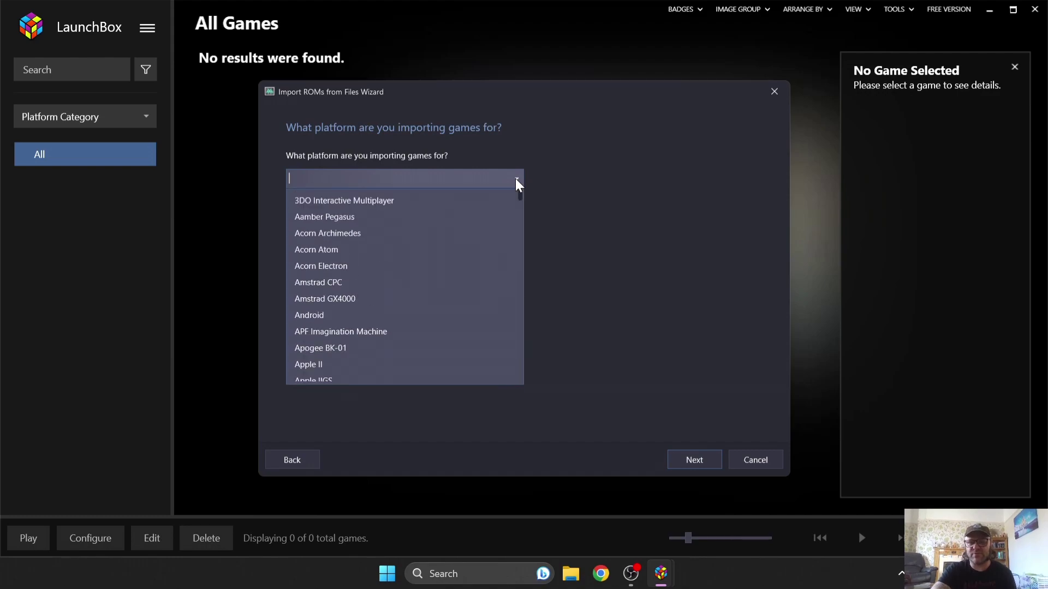
left_click(425, 200)
left_click(691, 456)
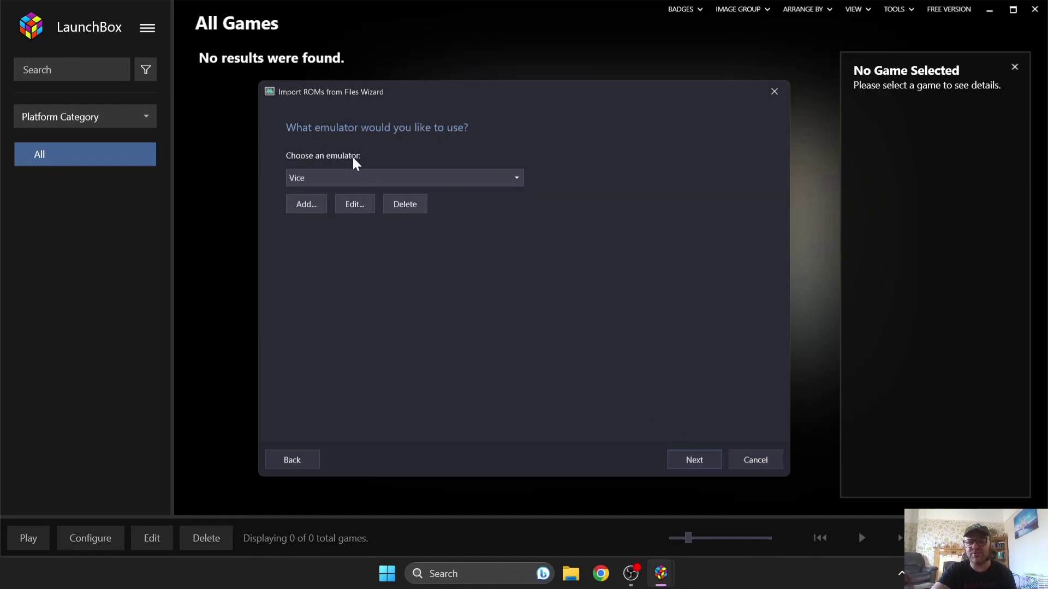
Step: Start adding the 4DO emulator and download 4DO_1.3.2.4.zip from its website in Chrome
left_click(308, 206)
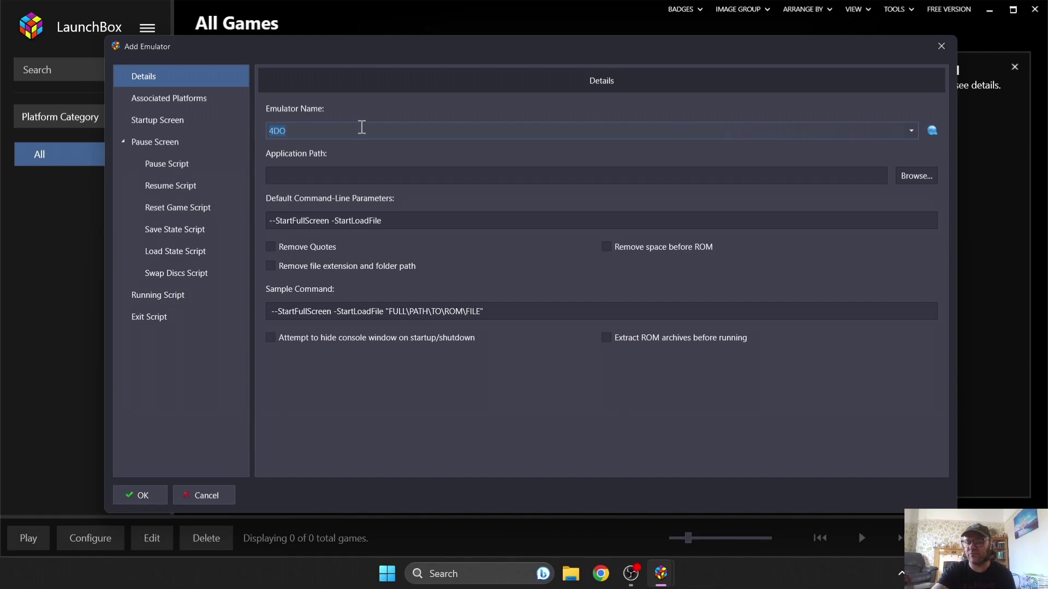
left_click(931, 133)
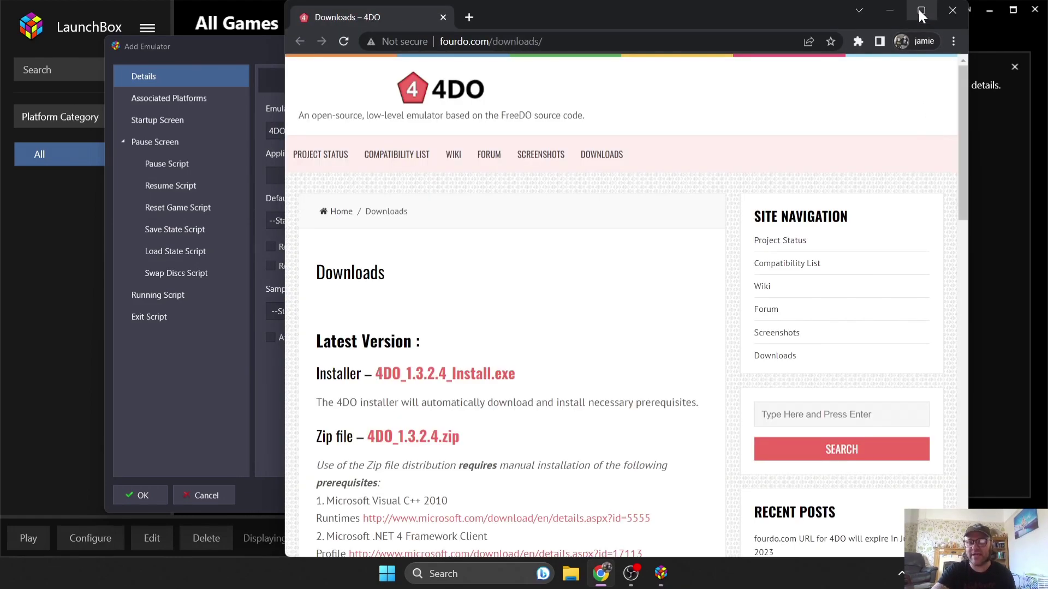
mouse_move(919, 11)
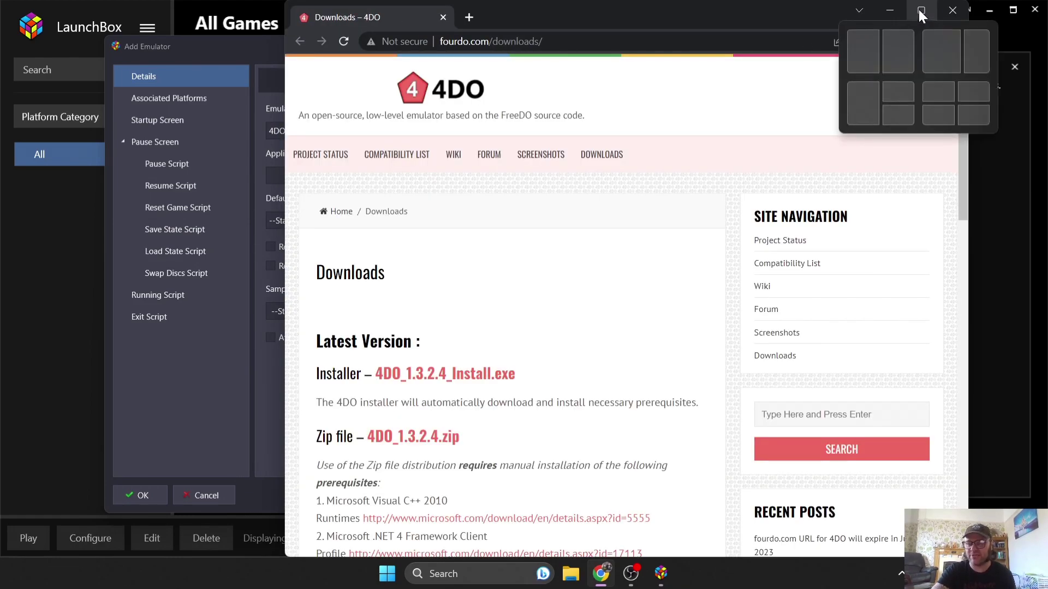
left_click(918, 11)
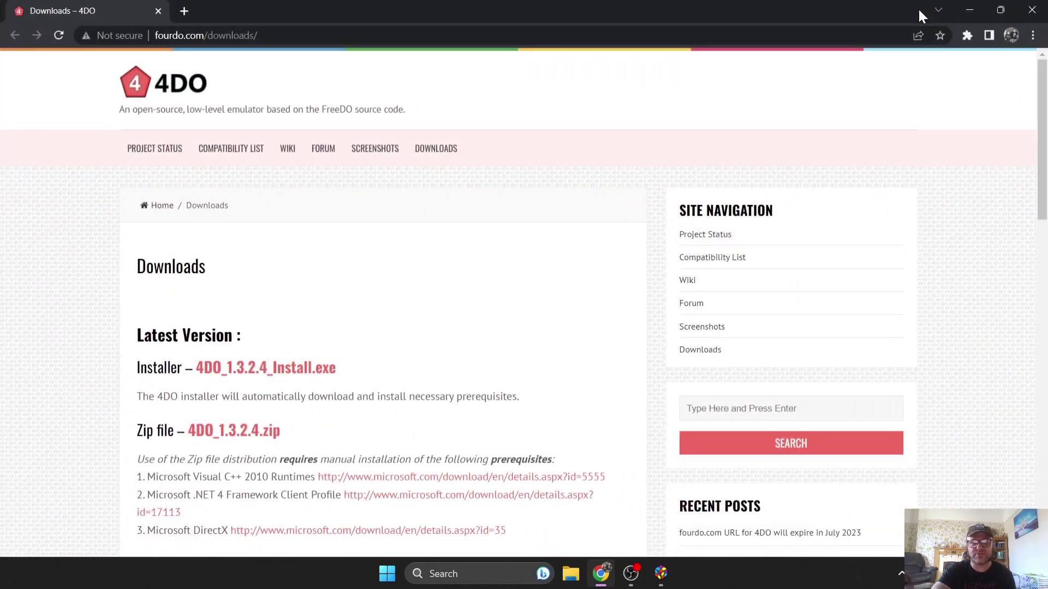
left_click(260, 435)
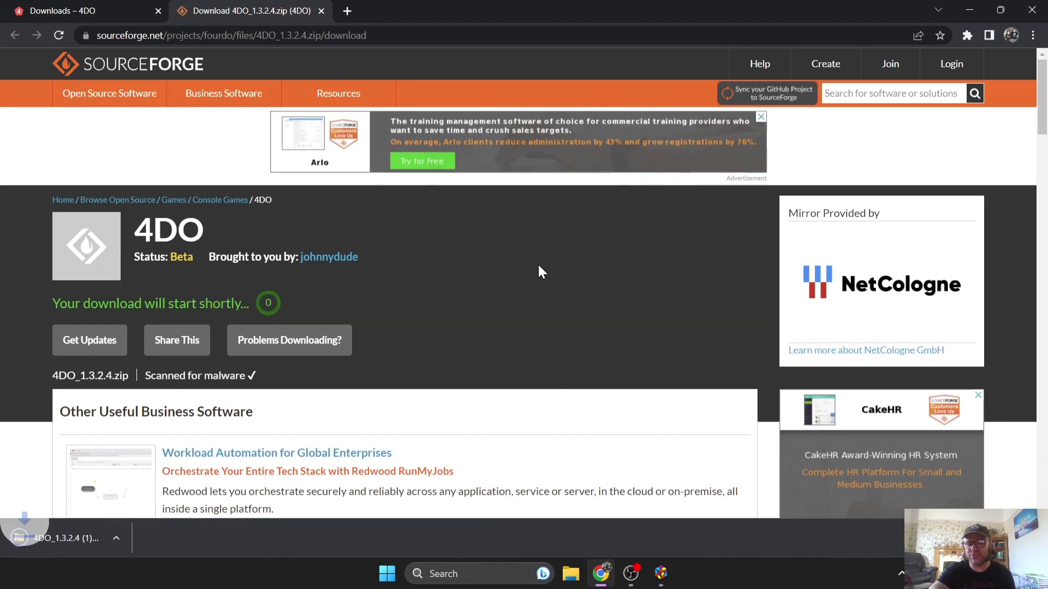
Step: Move the downloaded 4DO_1.3.2.4.zip into the 4do folder on the desktop
double_click(595, 1)
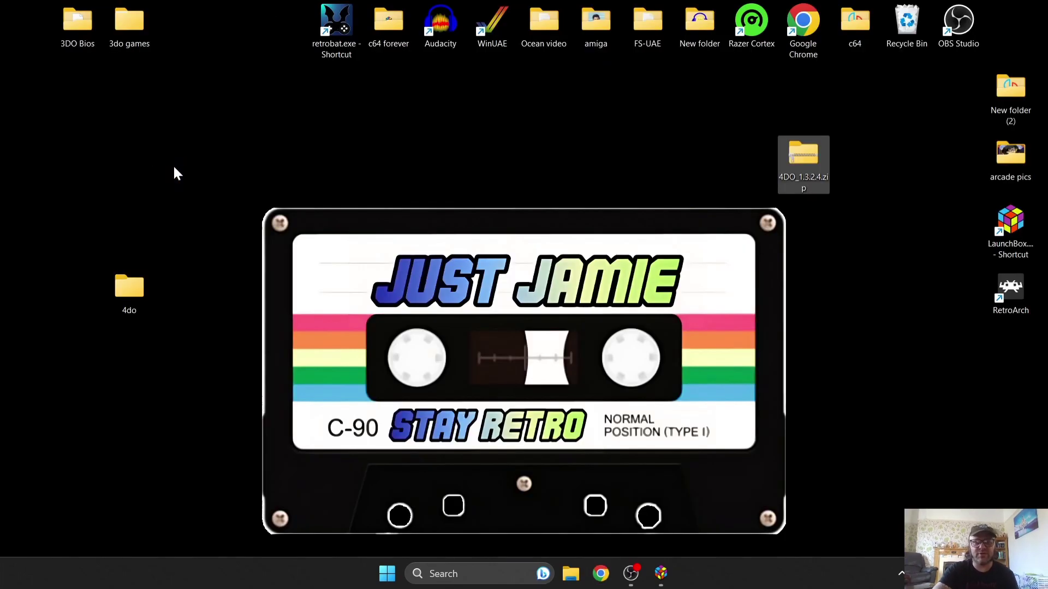
left_click_drag(174, 167, 175, 166)
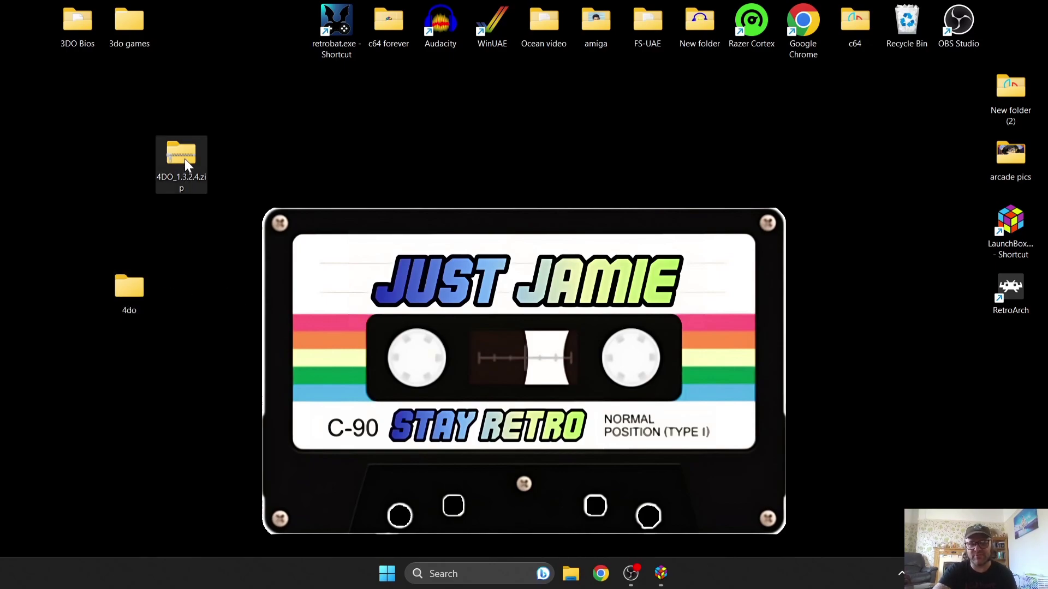
left_click_drag(182, 164, 129, 296)
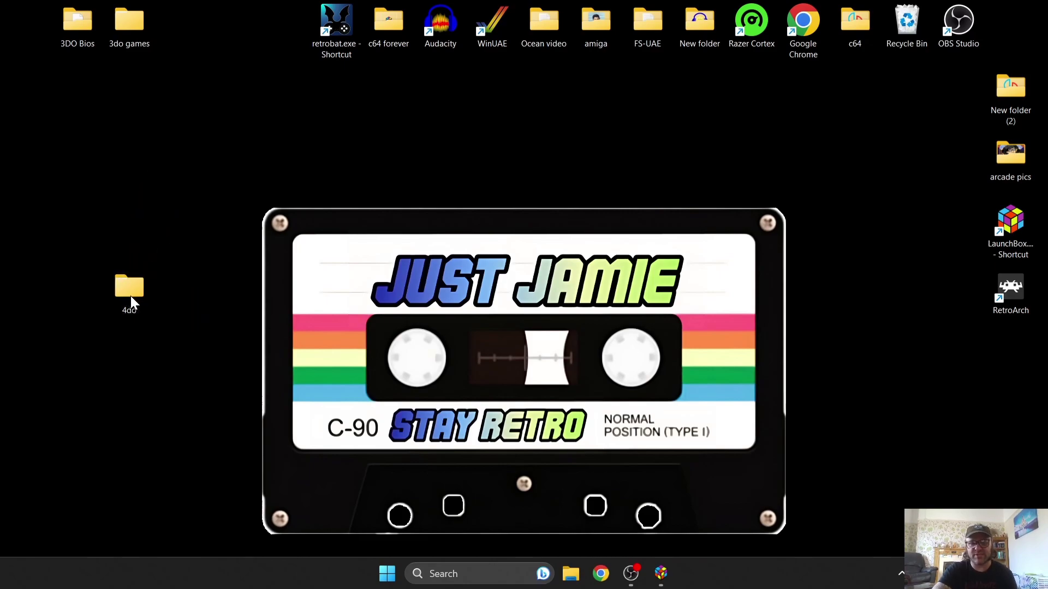
Step: Extract 4DO_1.3.2.4.zip directly inside the 4do folder with WinRAR and delete the archive
double_click(130, 290)
left_click(321, 176)
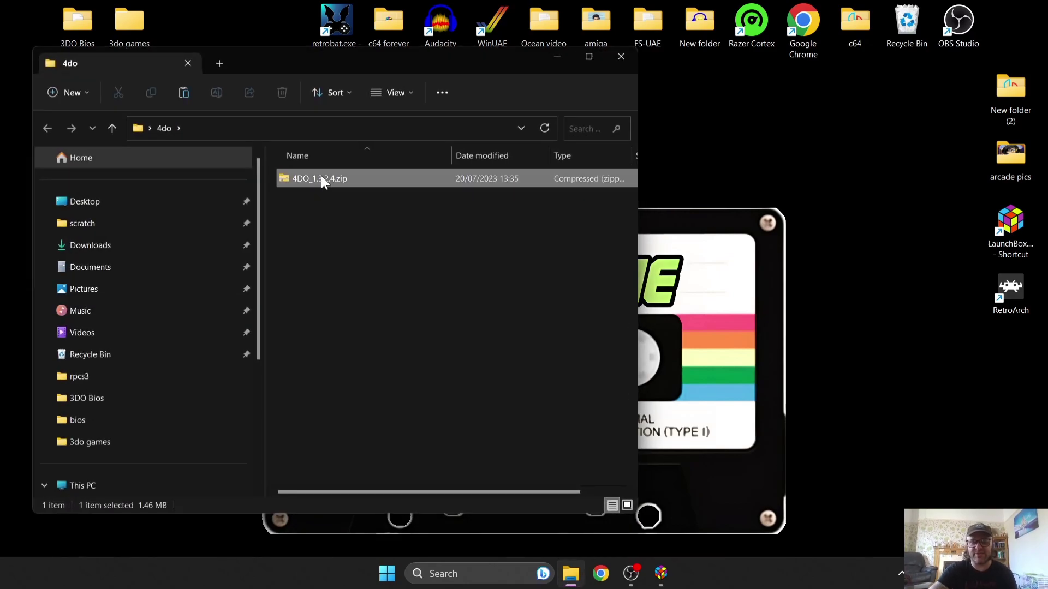
right_click(321, 176)
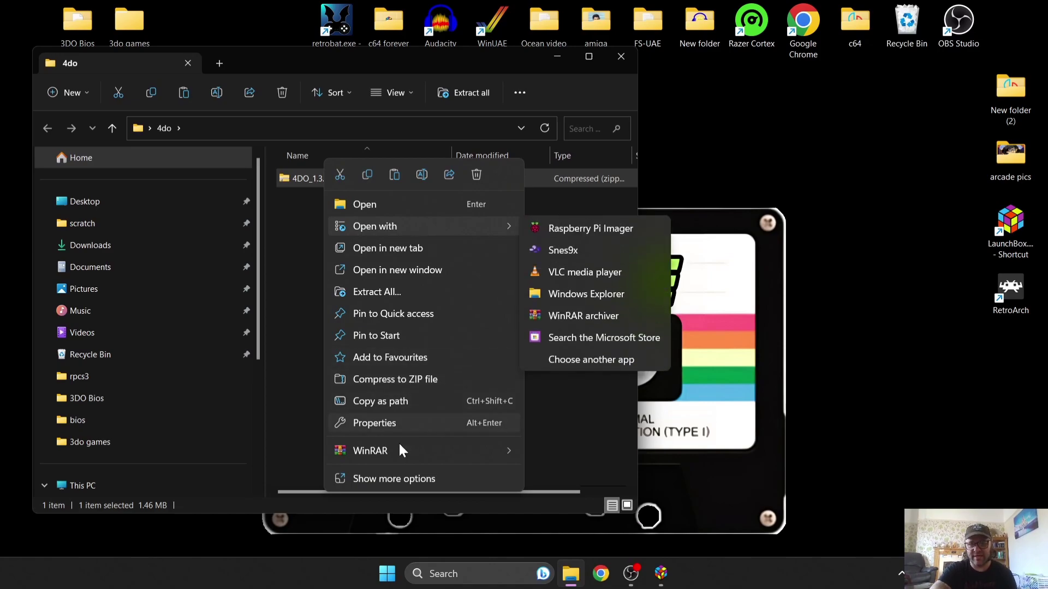
mouse_move(400, 447)
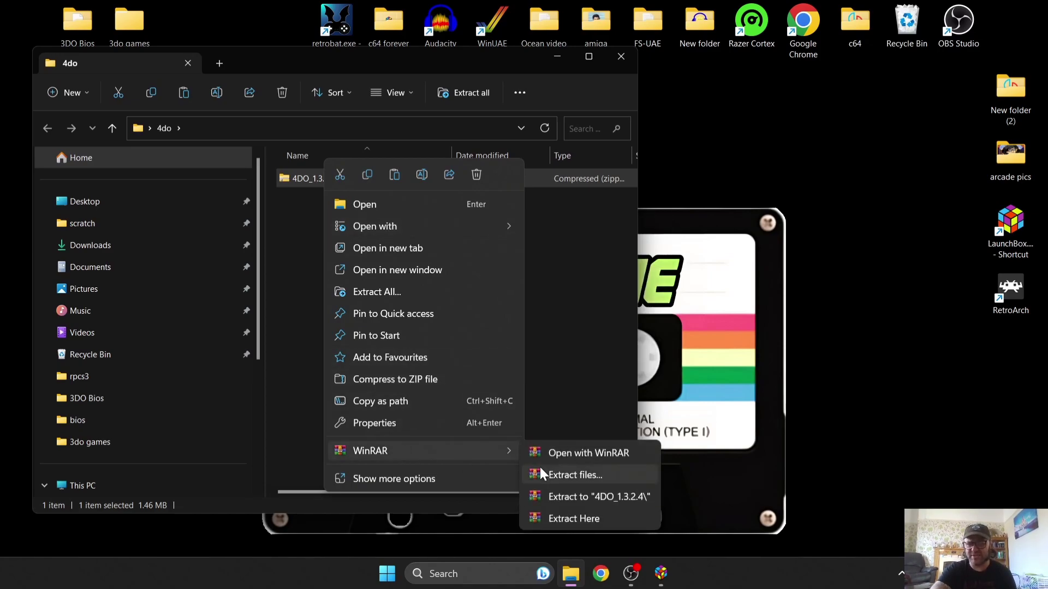
left_click(583, 520)
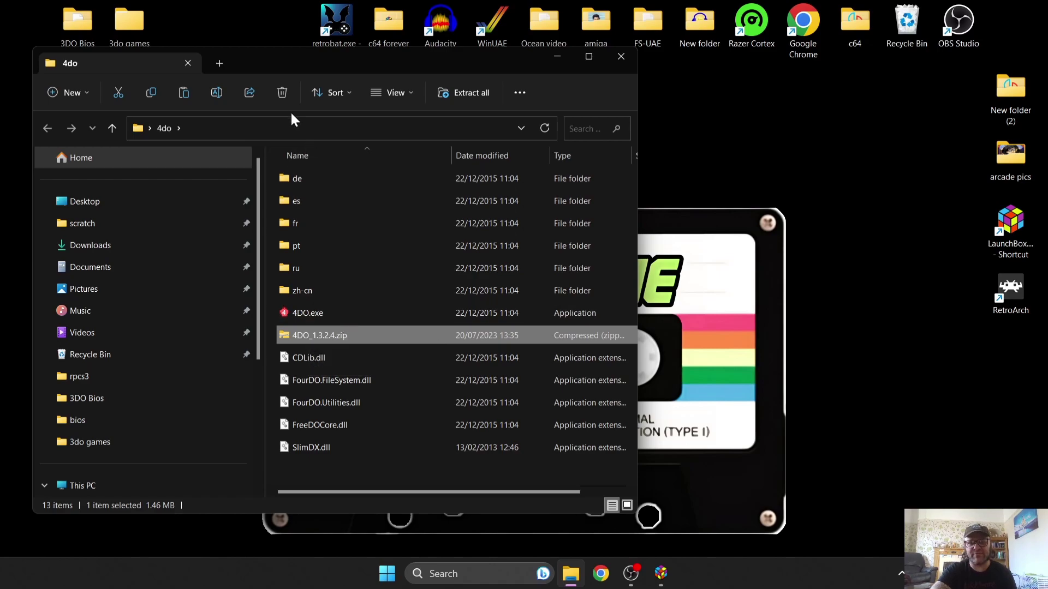
left_click(283, 94)
Step: Move the BIOS file "3DO - FZ-10.bin" from the 3DO Bios folder into the 4do folder and close both folder windows
left_click_drag(335, 67, 641, 93)
double_click(81, 25)
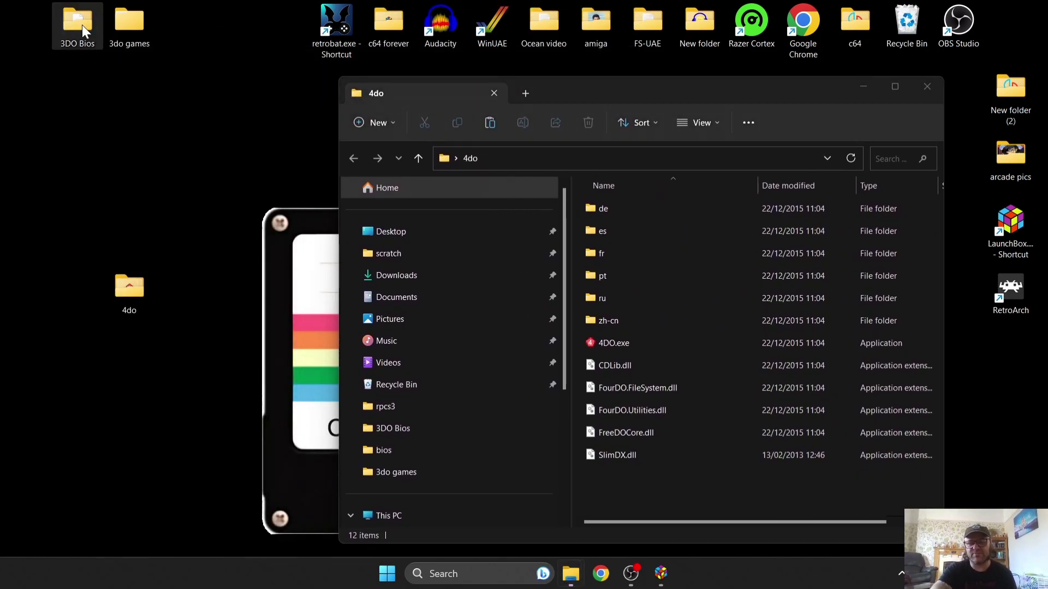
left_click_drag(610, 17, 166, 95)
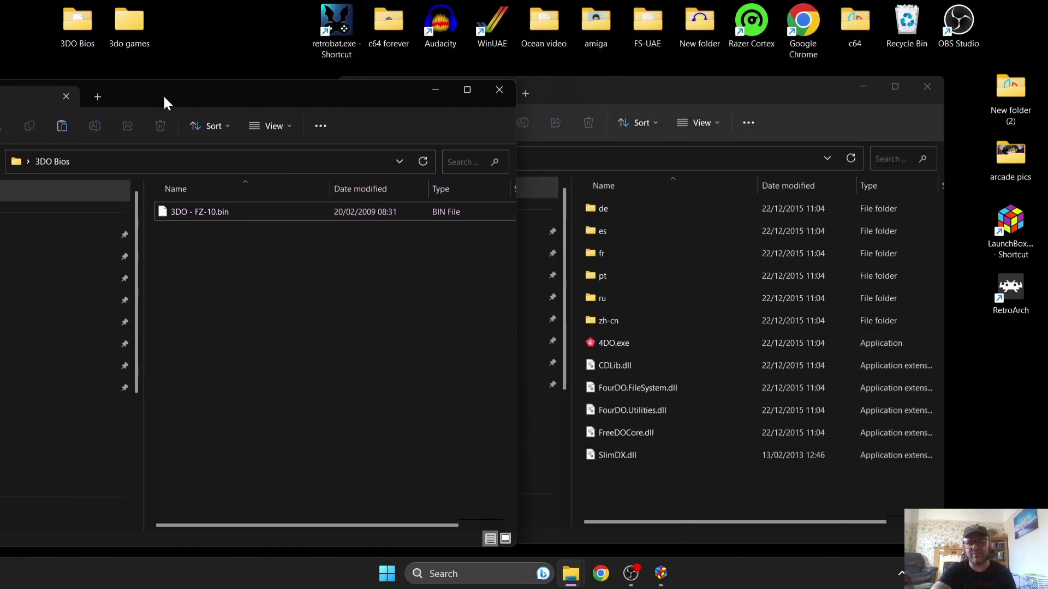
left_click_drag(183, 211, 656, 482)
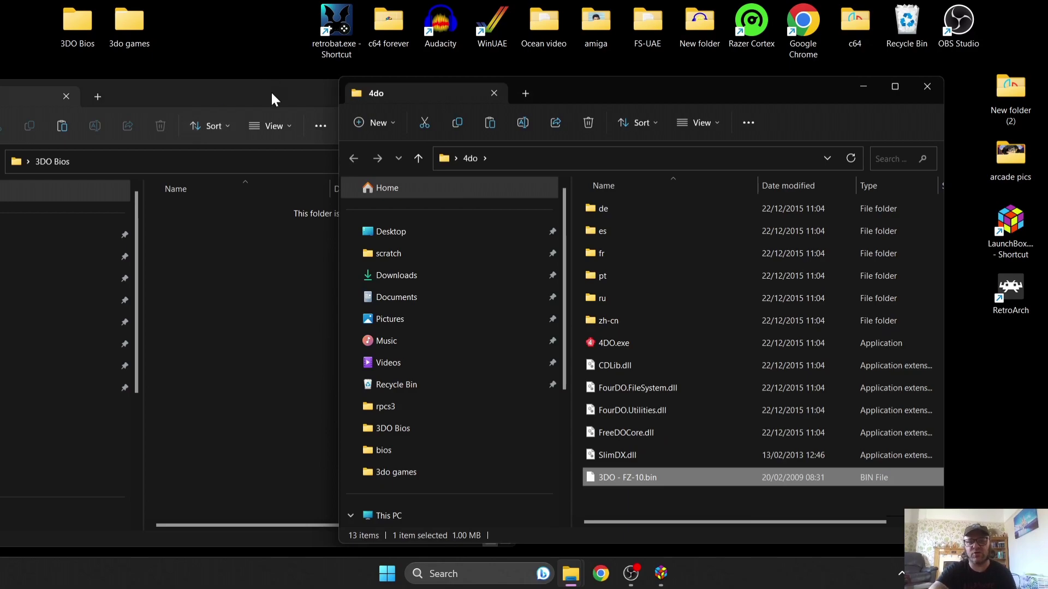
left_click(273, 91)
left_click(499, 90)
left_click(927, 86)
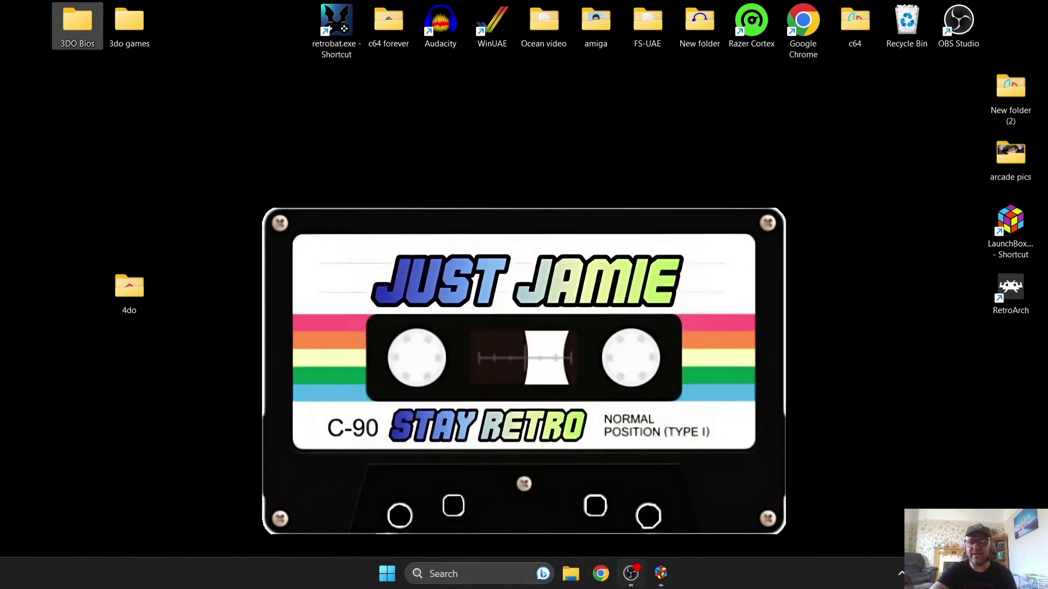
Step: Switch back to LaunchBox and start a new ROM files import, continuing to the file selection
left_click(669, 579)
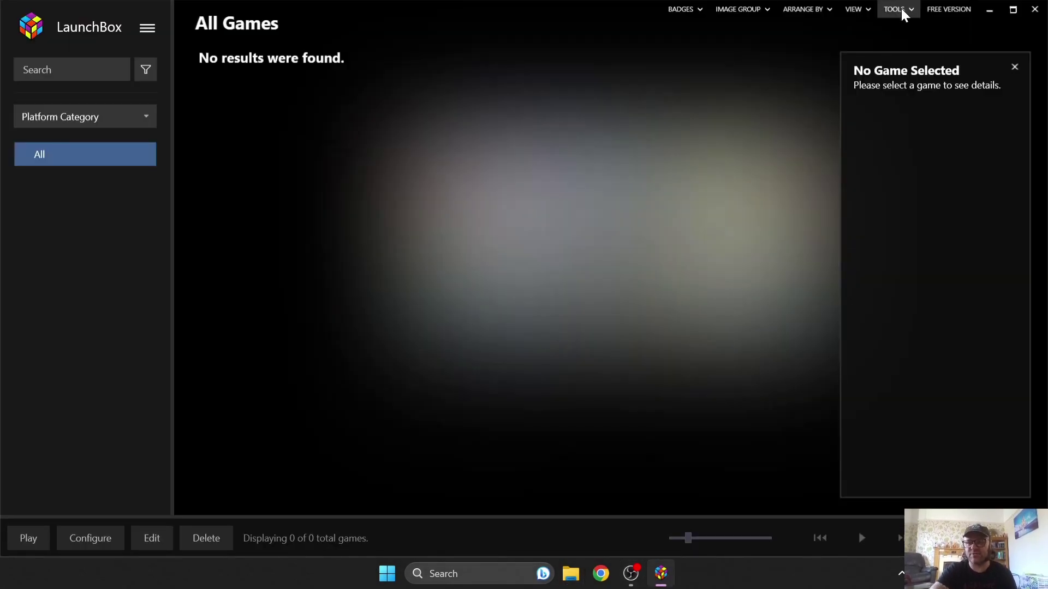
left_click(901, 11)
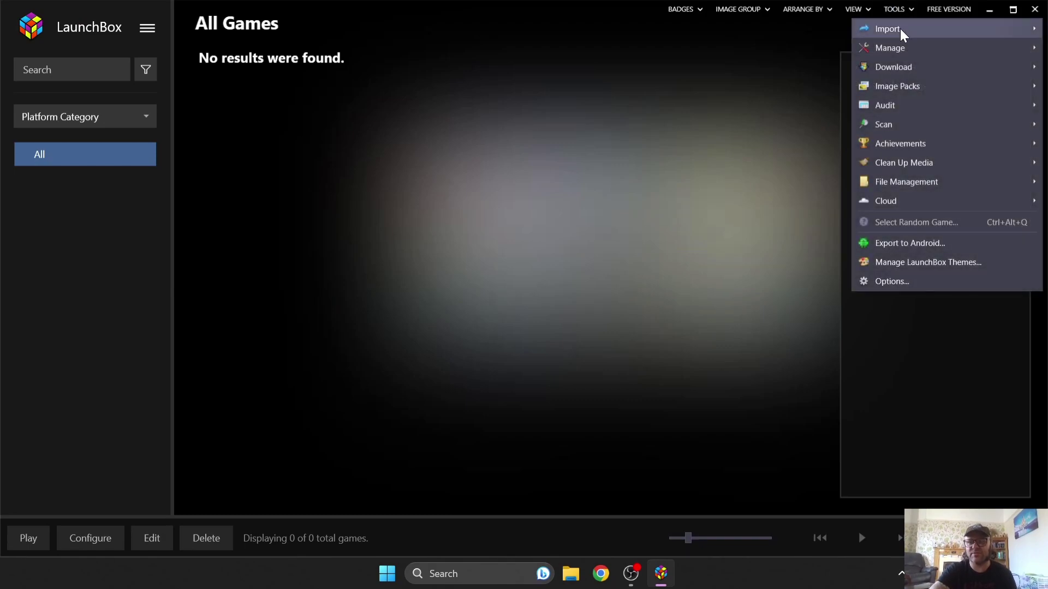
mouse_move(901, 28)
left_click(803, 30)
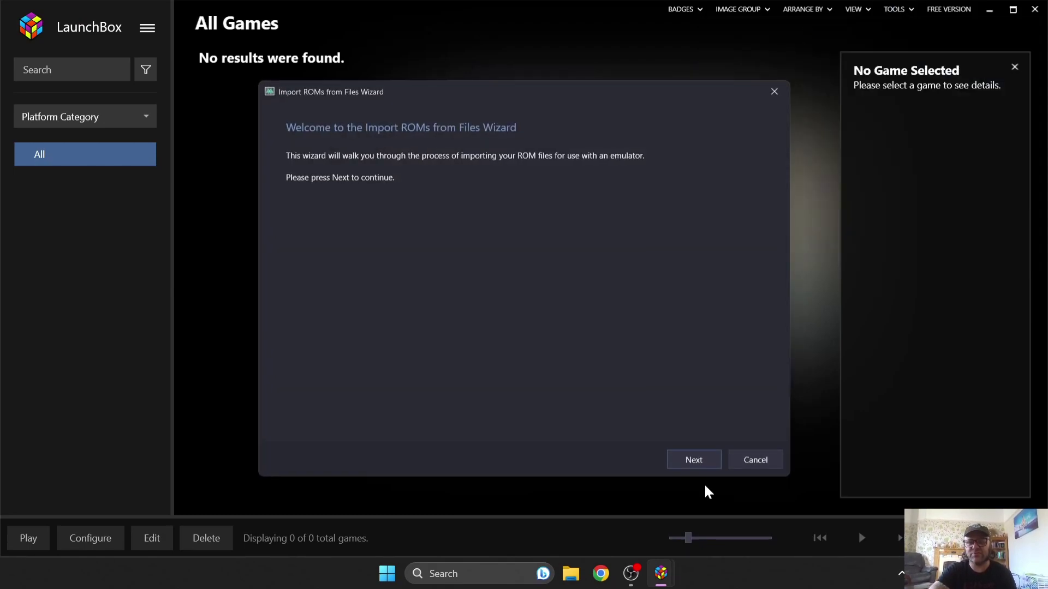
left_click(695, 461)
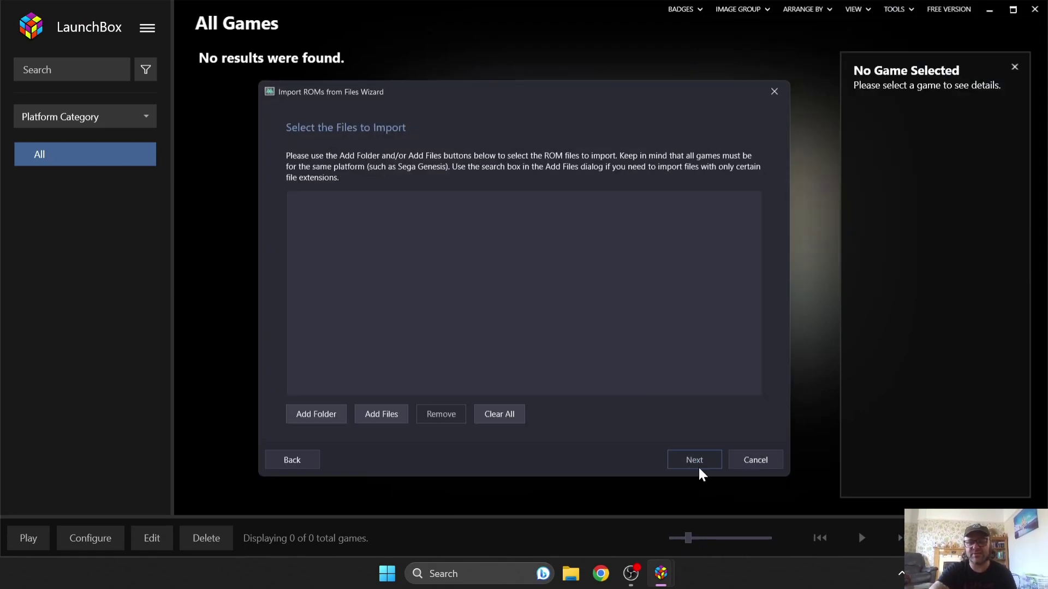
Step: Add the "3do games" folder from the Desktop to the new import
left_click(323, 413)
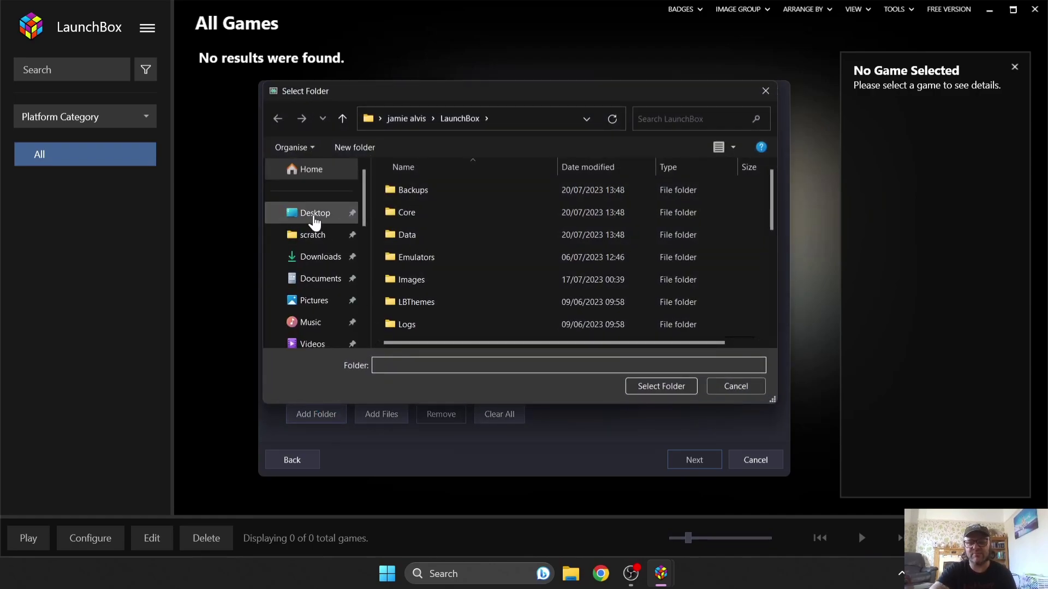
left_click(315, 221)
left_click(473, 210)
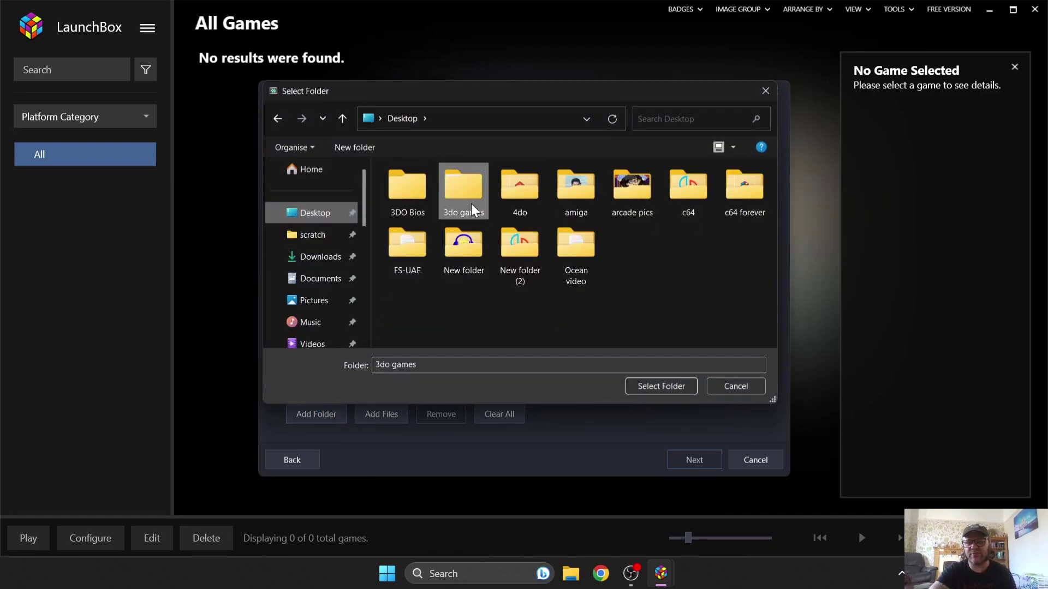
left_click(667, 387)
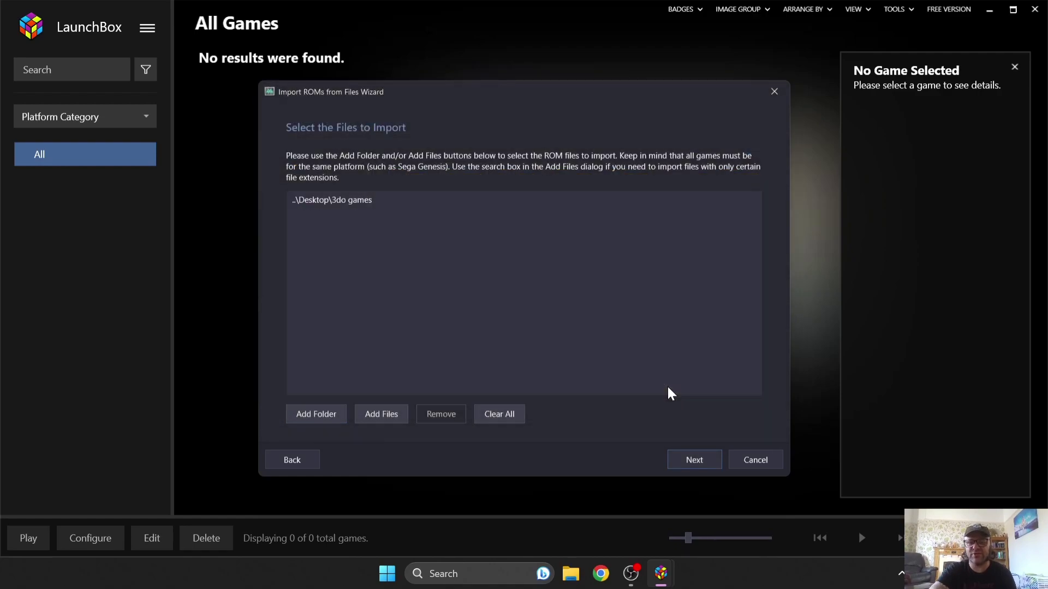
Step: Continue the import with the selected folder and set the platform to 3DO Interactive Multiplayer
left_click(687, 458)
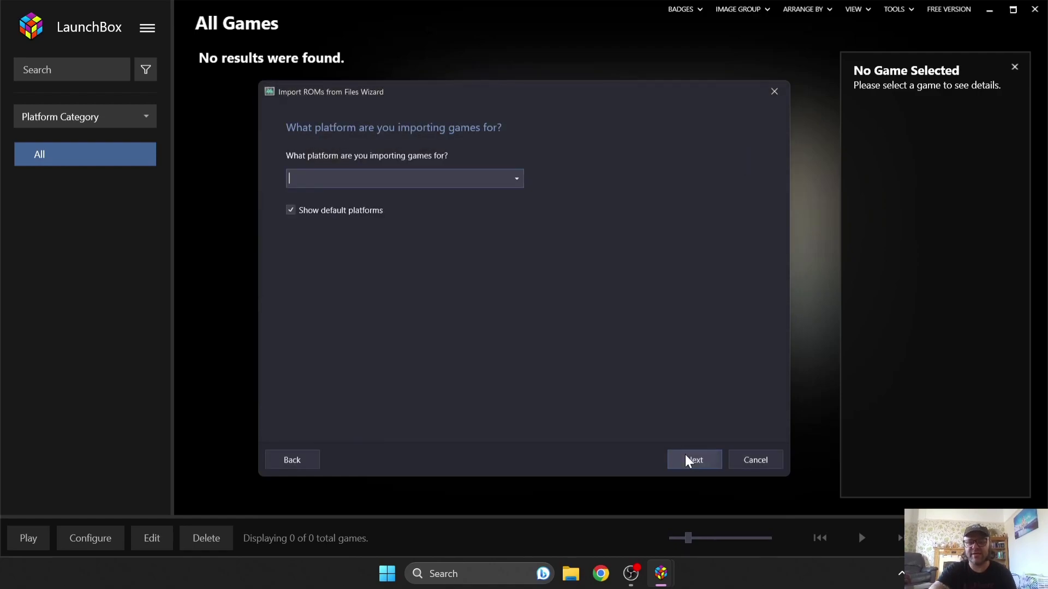
left_click(518, 178)
left_click(473, 199)
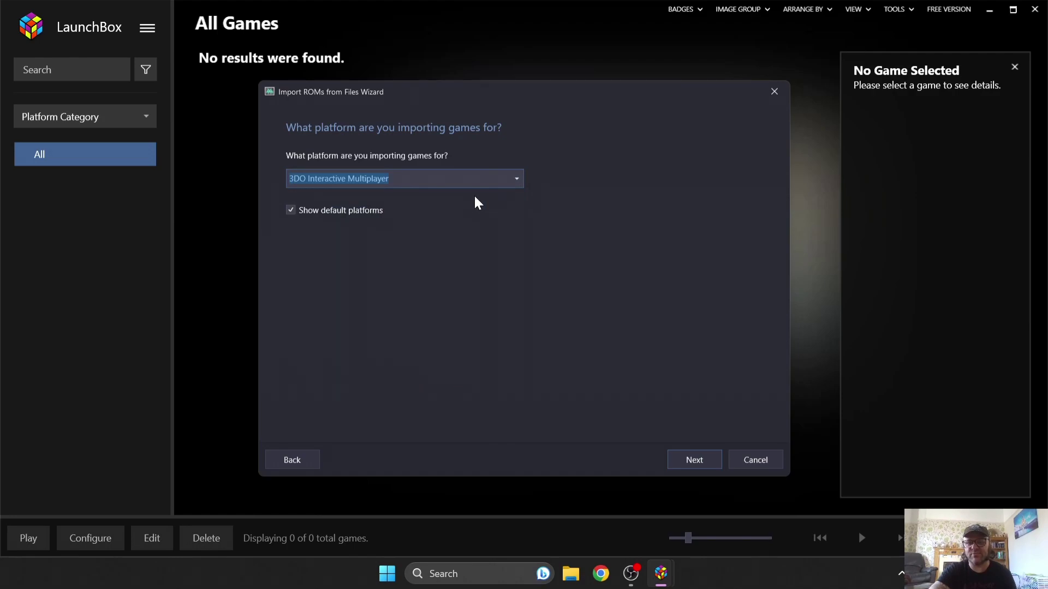
left_click(682, 458)
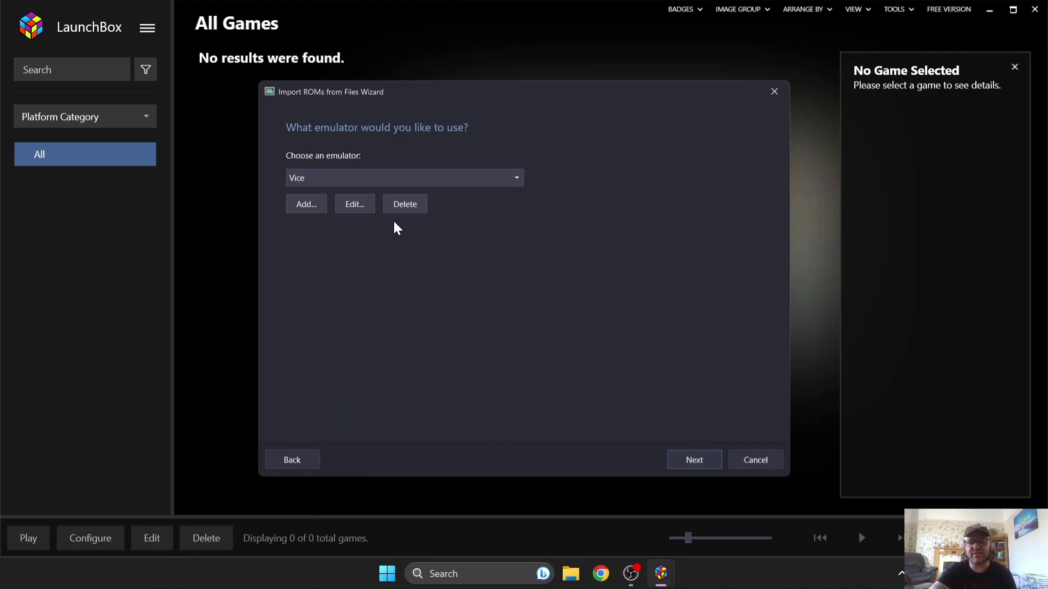
Step: Add the 4DO emulator using 4DO.exe from the Desktop's 4do folder and continue the import with it
left_click(321, 204)
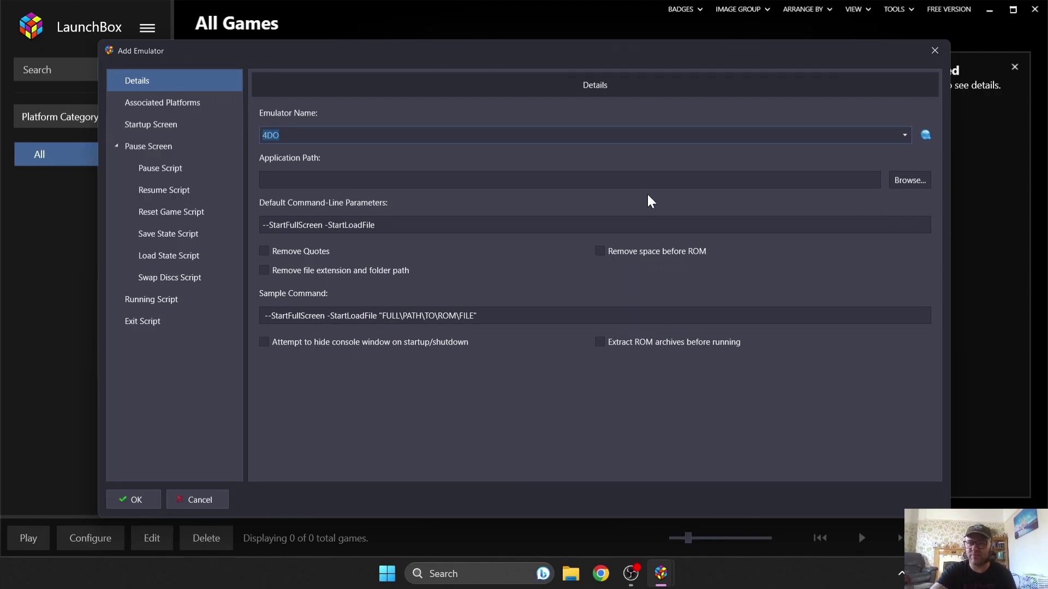
left_click(919, 182)
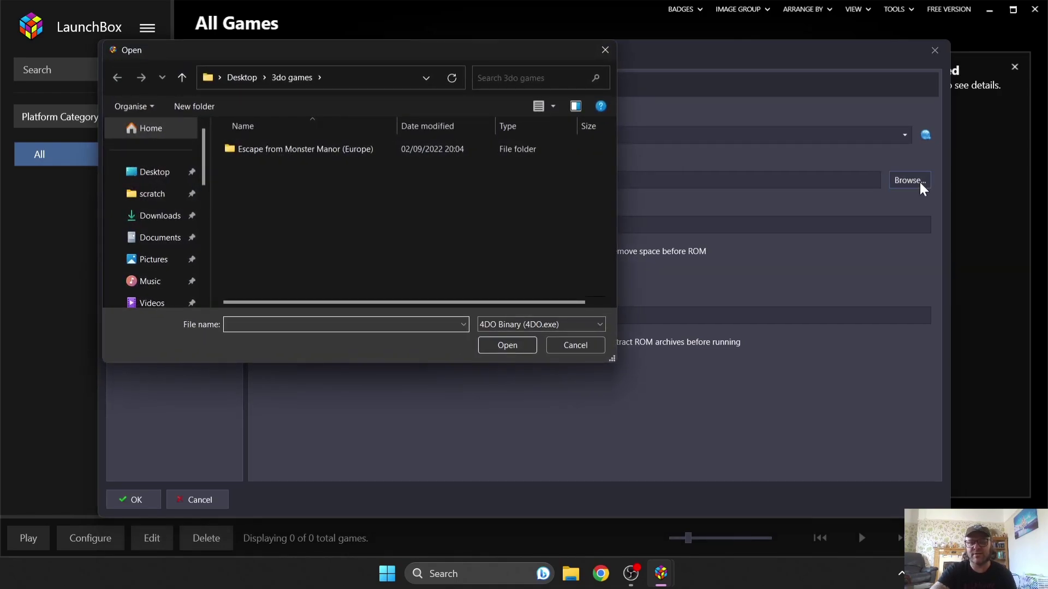
left_click(154, 174)
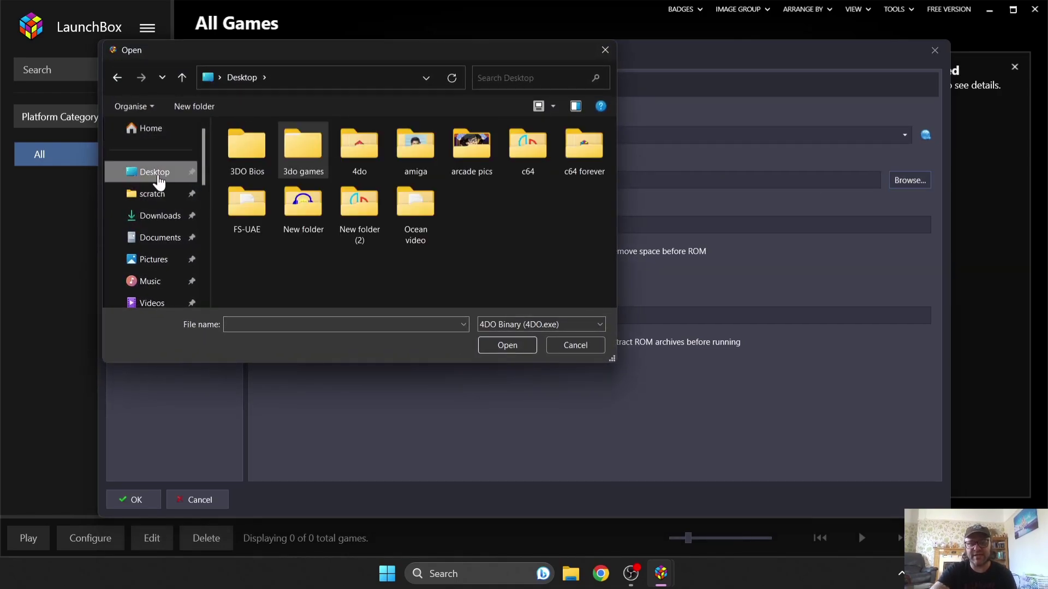
double_click(370, 143)
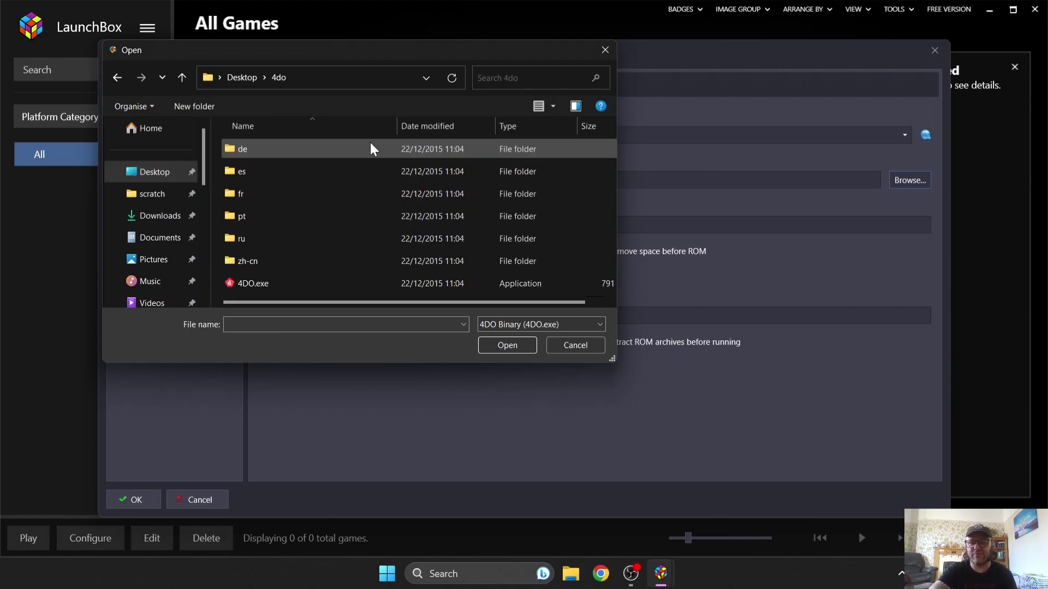
left_click(369, 284)
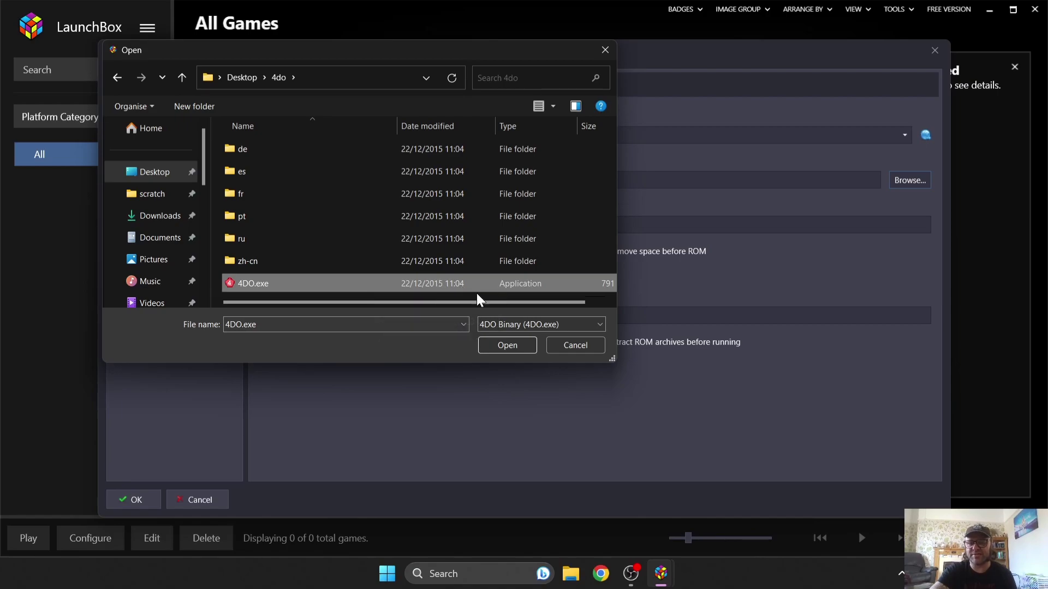
left_click(506, 345)
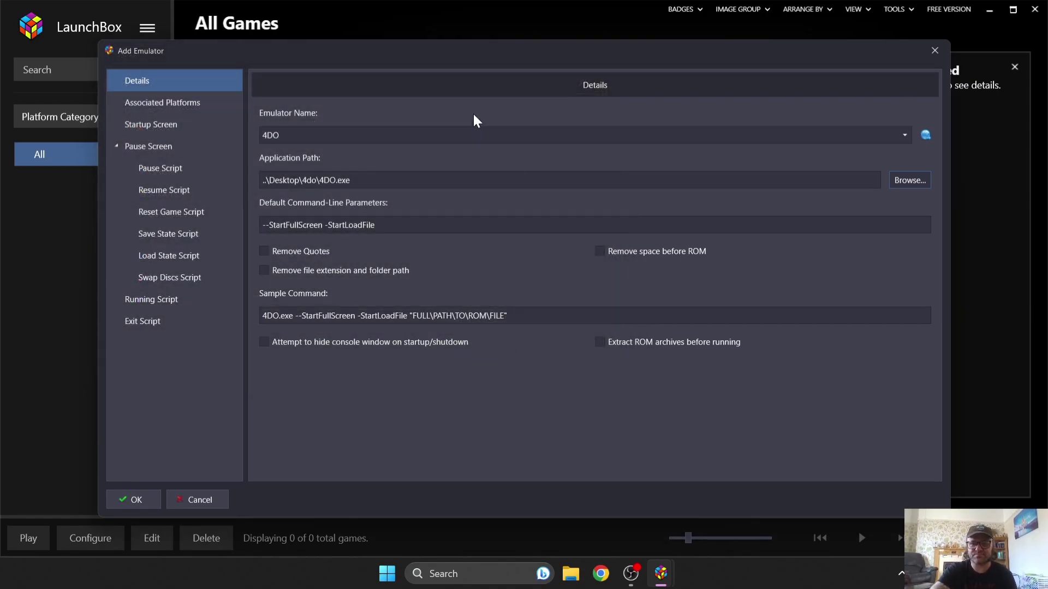
left_click(155, 498)
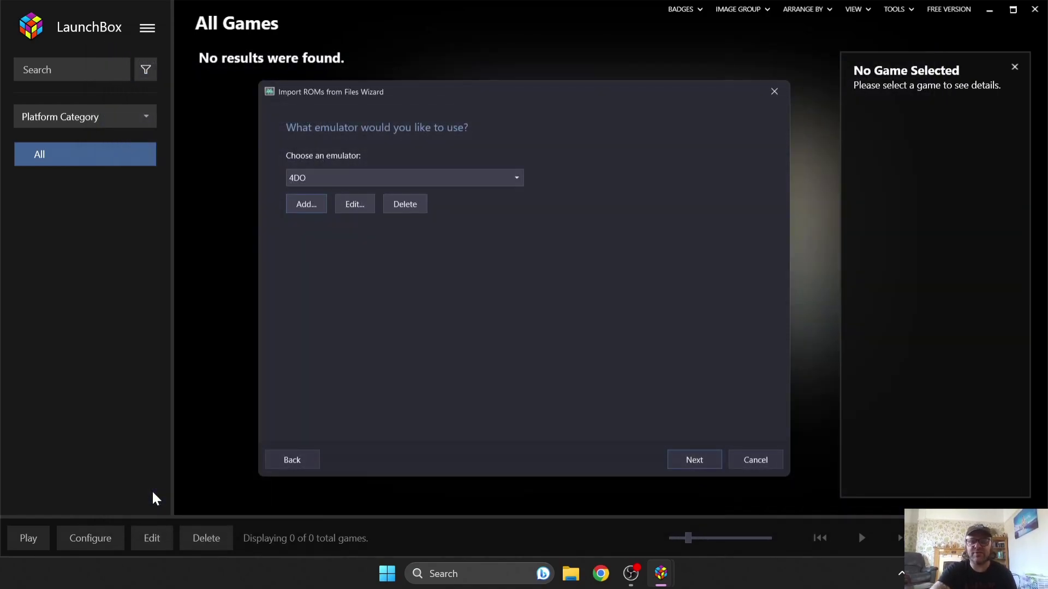
left_click(696, 459)
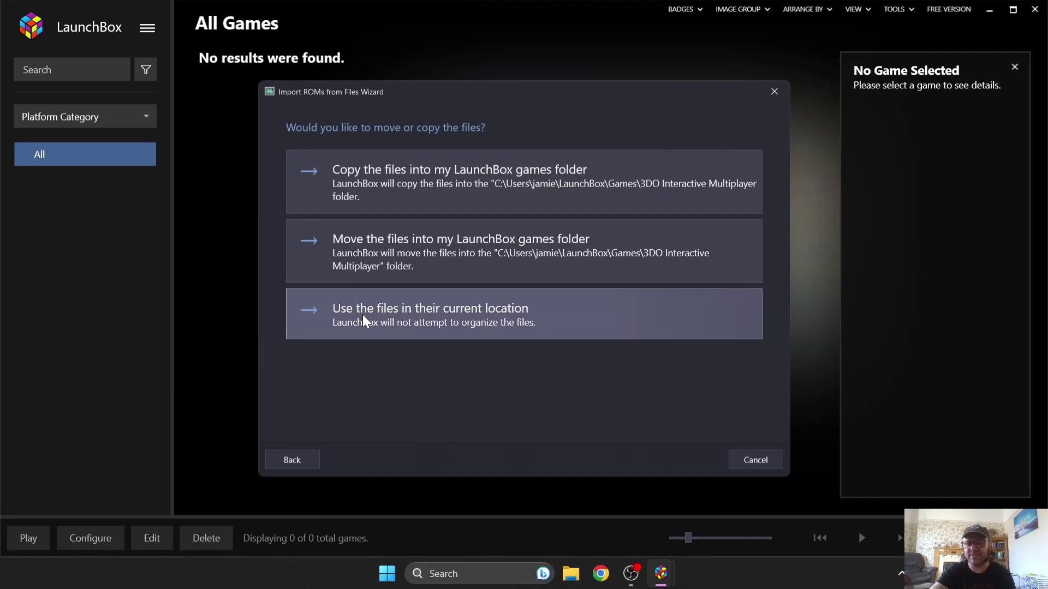
Step: Use the files in their current location, keep the local metadata search, and enable all image types for download
left_click(548, 313)
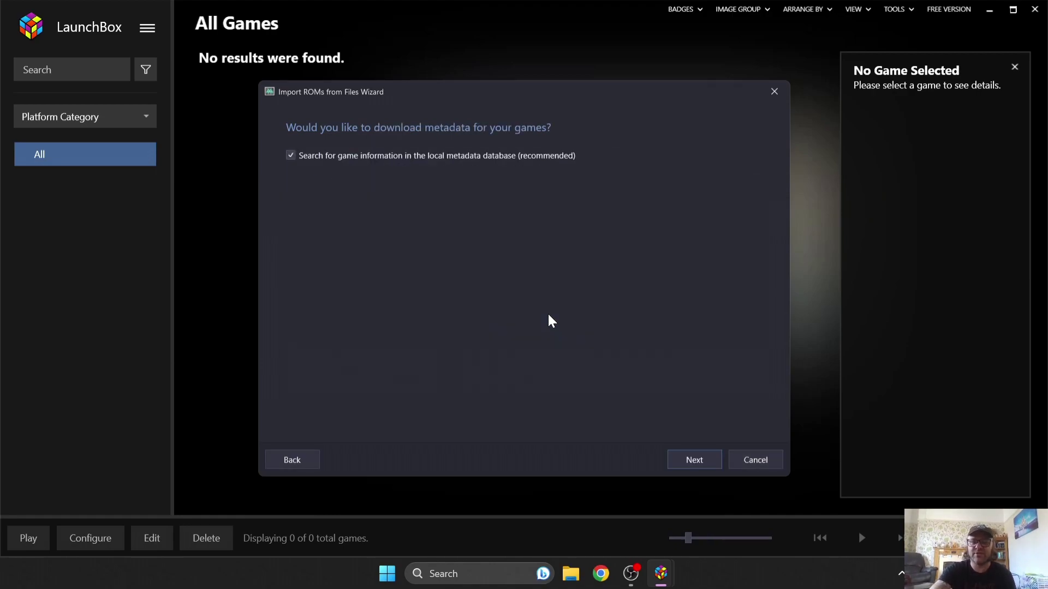
left_click(689, 461)
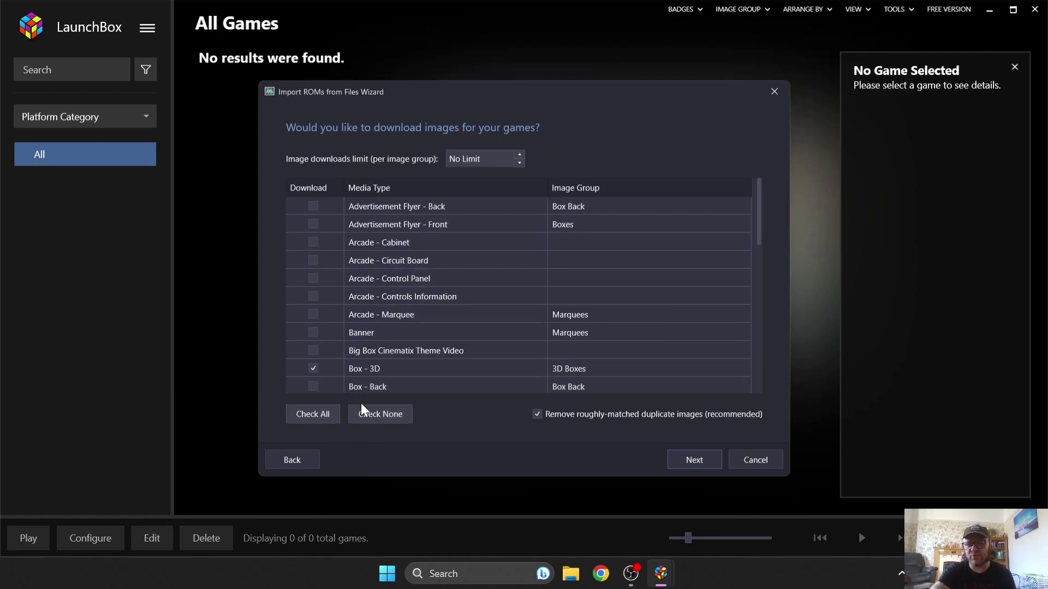
mouse_move(760, 205)
left_mouse_down()
mouse_move(765, 314)
mouse_move(766, 186)
left_mouse_up()
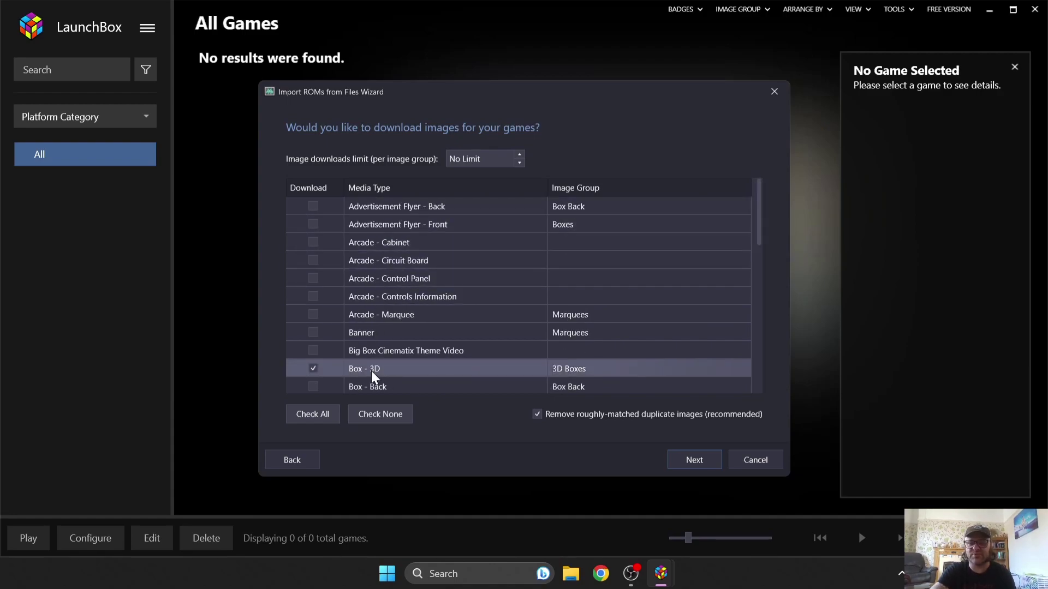
left_click(322, 418)
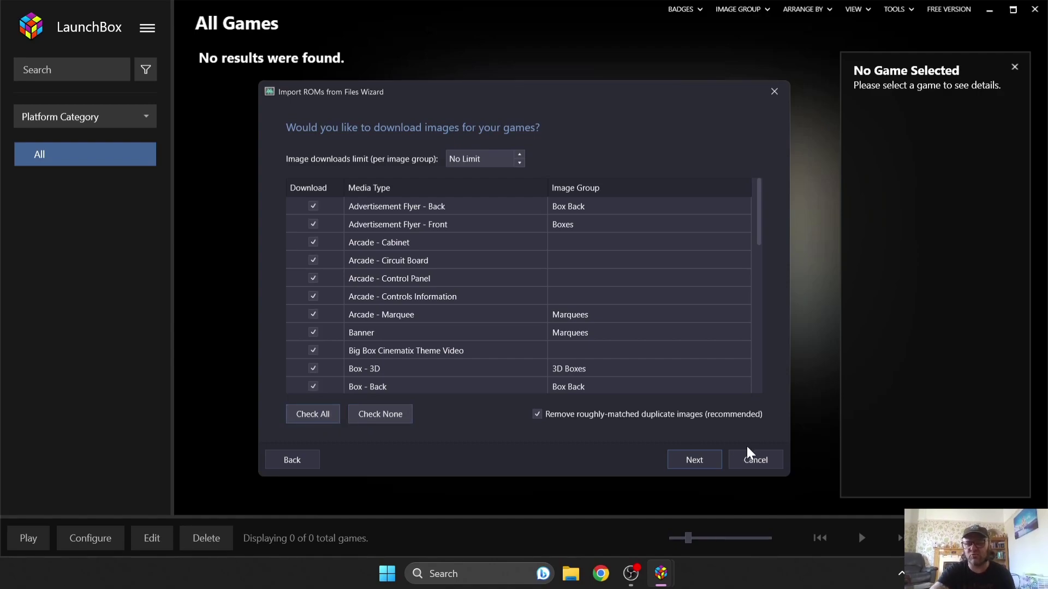
left_click(696, 460)
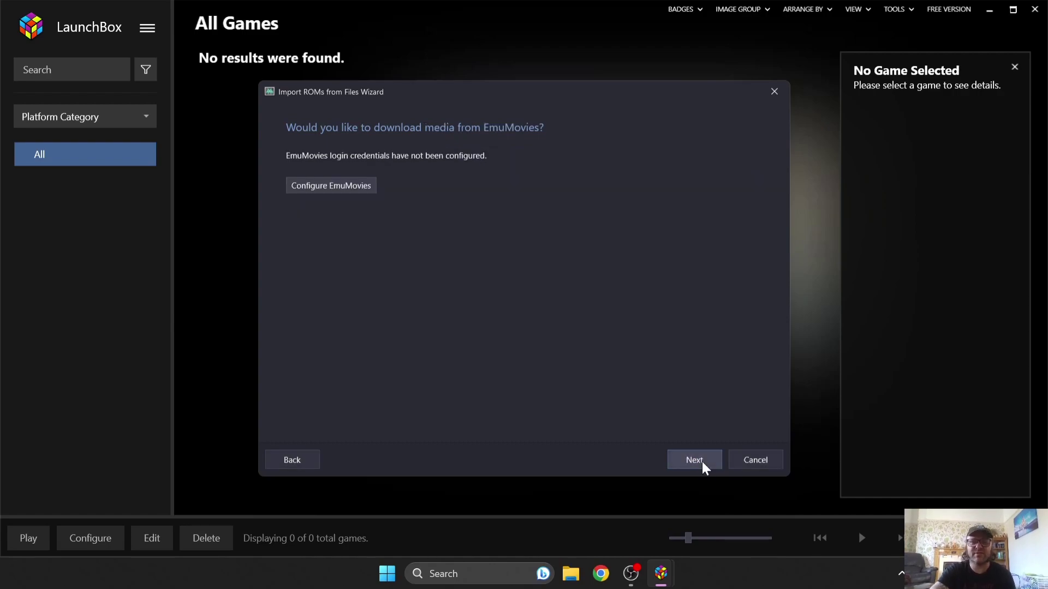
Step: Skip the EmuMovies login setup, keep the default custom options, and finish importing Escape from Monster Manor
left_click(365, 190)
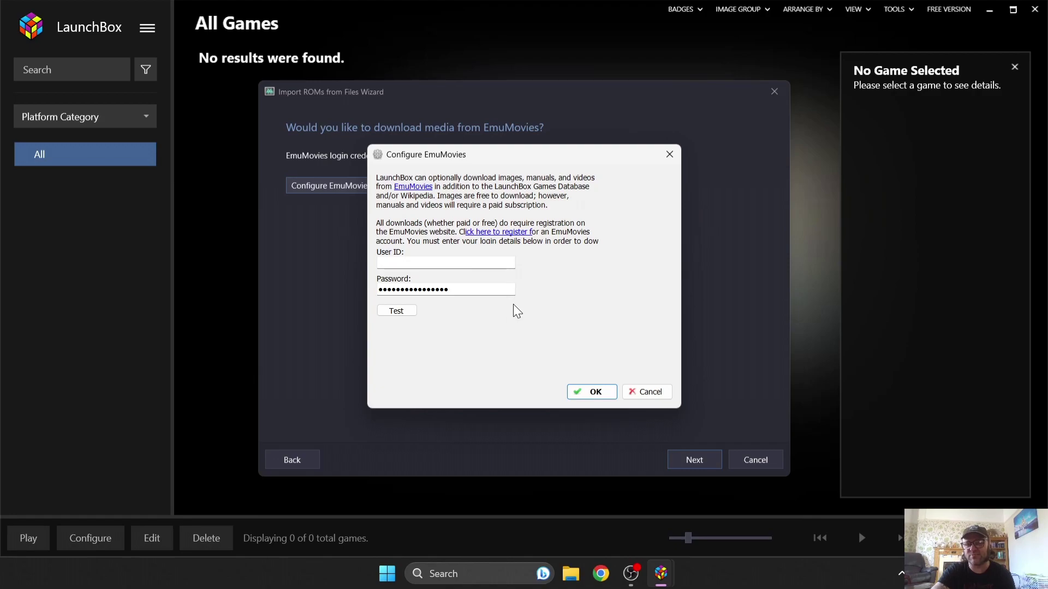
left_click(628, 392)
left_click(705, 460)
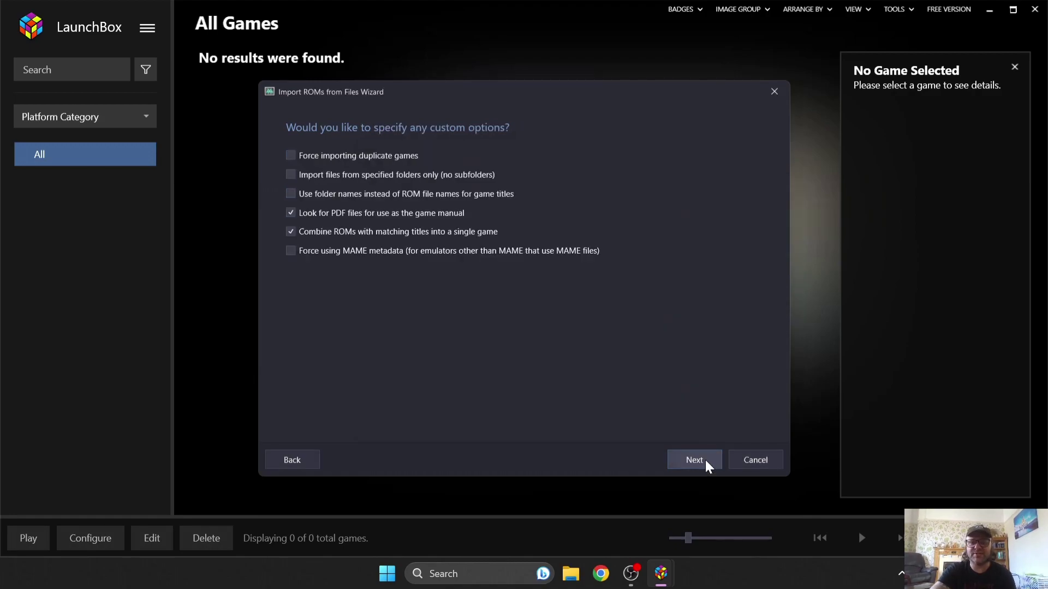
left_click(705, 460)
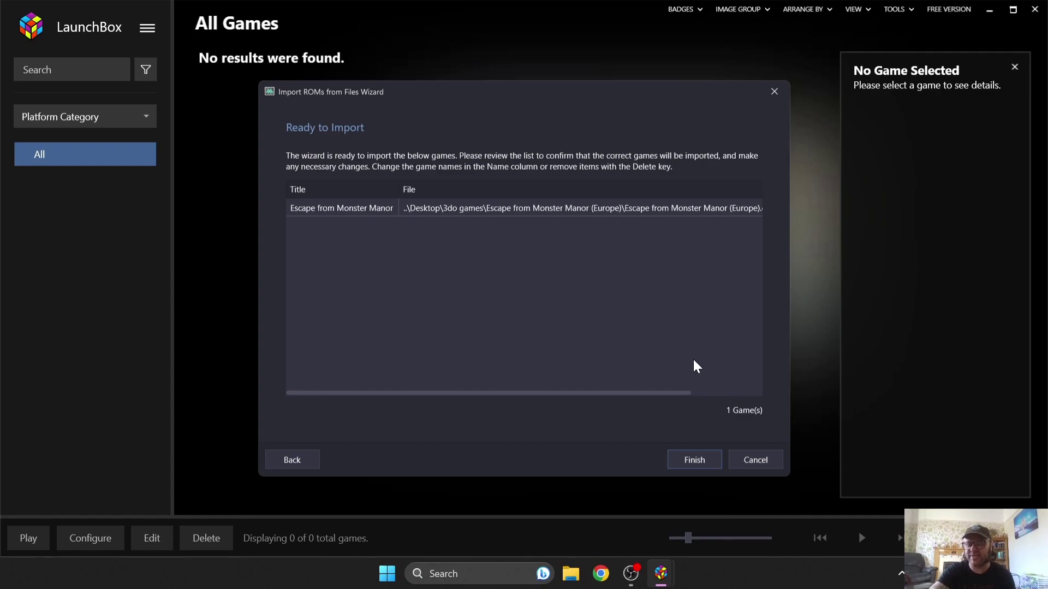
left_click(689, 460)
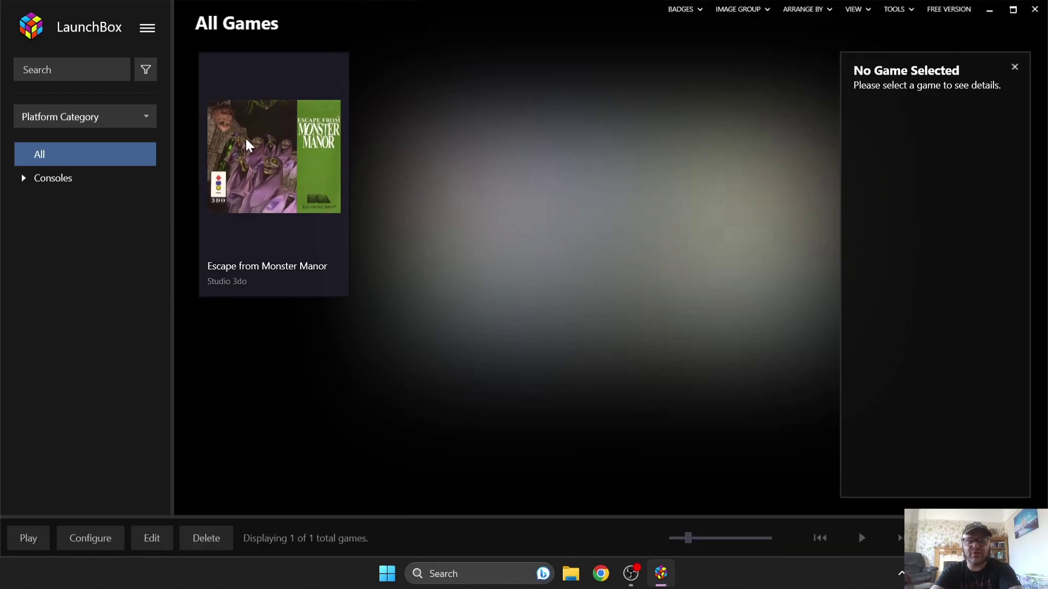
Step: Select Escape from Monster Manor and try the 3D Boxes, Clear Logos and 3D Carts image groups, ending on Screenshots
left_click(243, 140)
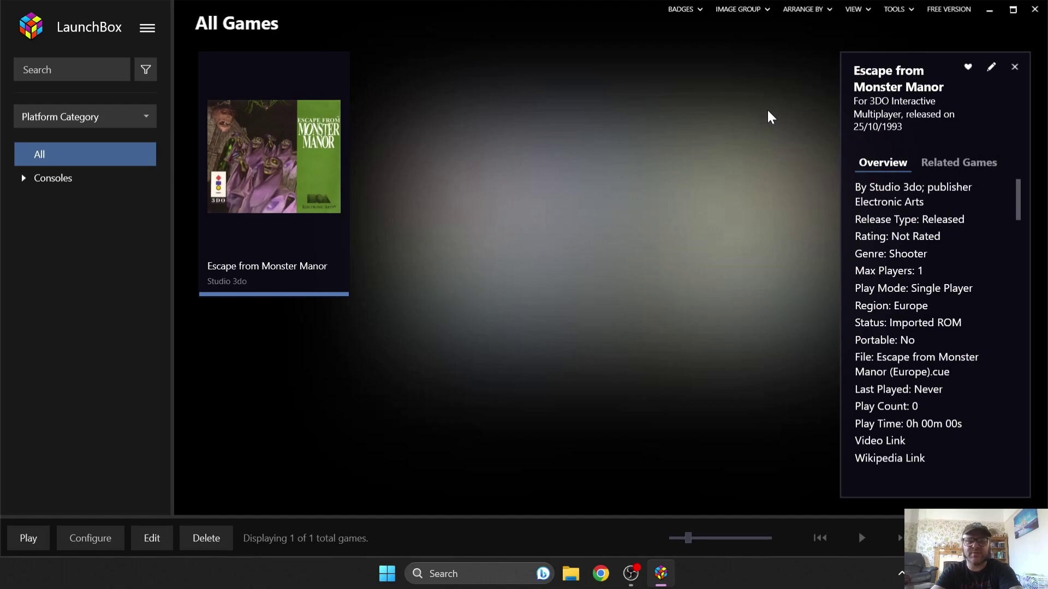
left_click(758, 12)
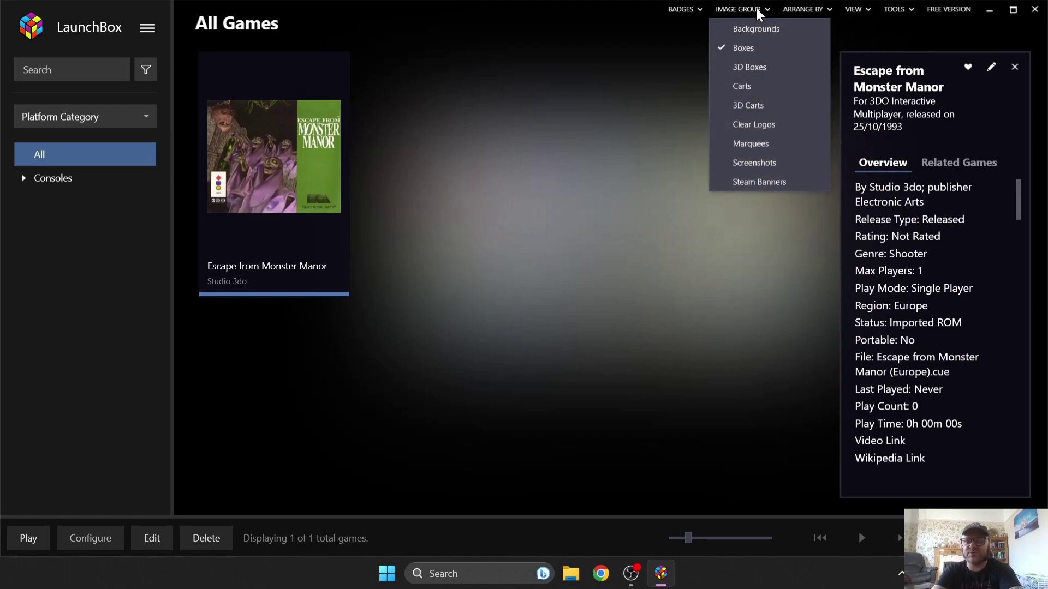
left_click(764, 67)
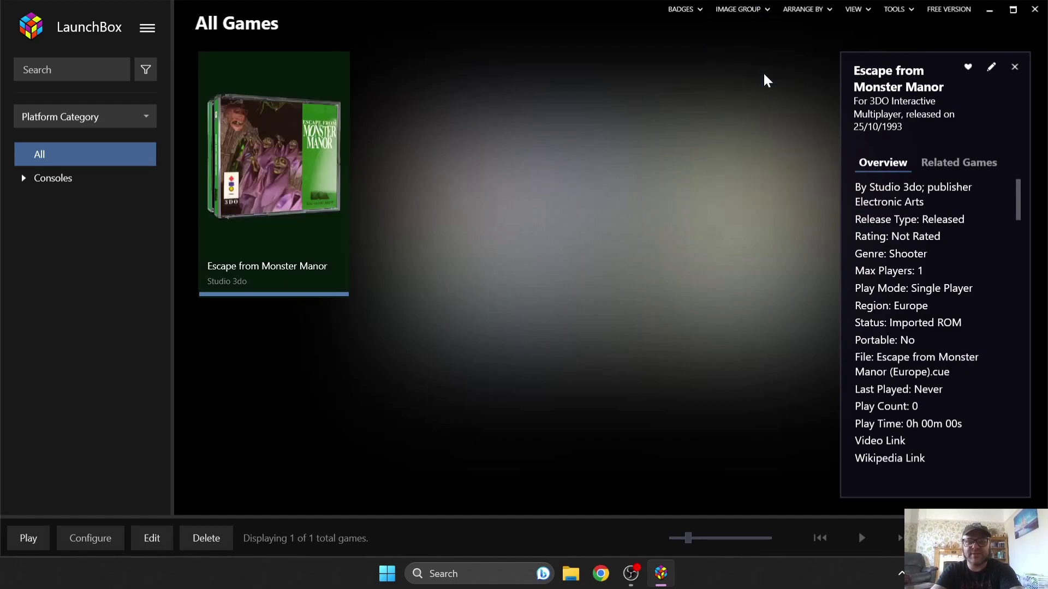
left_click(750, 10)
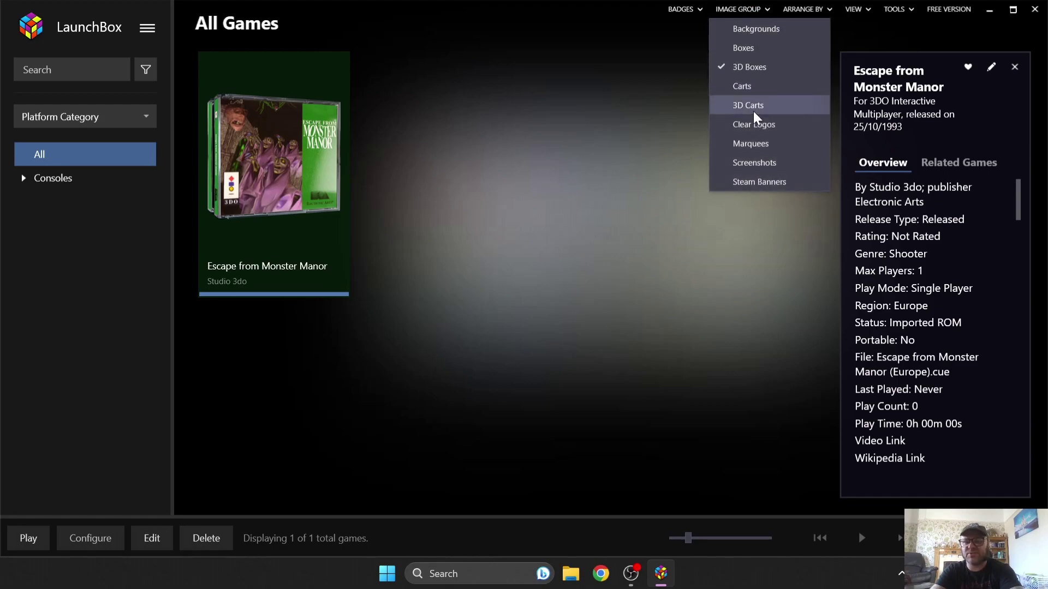
left_click(753, 125)
left_click(757, 10)
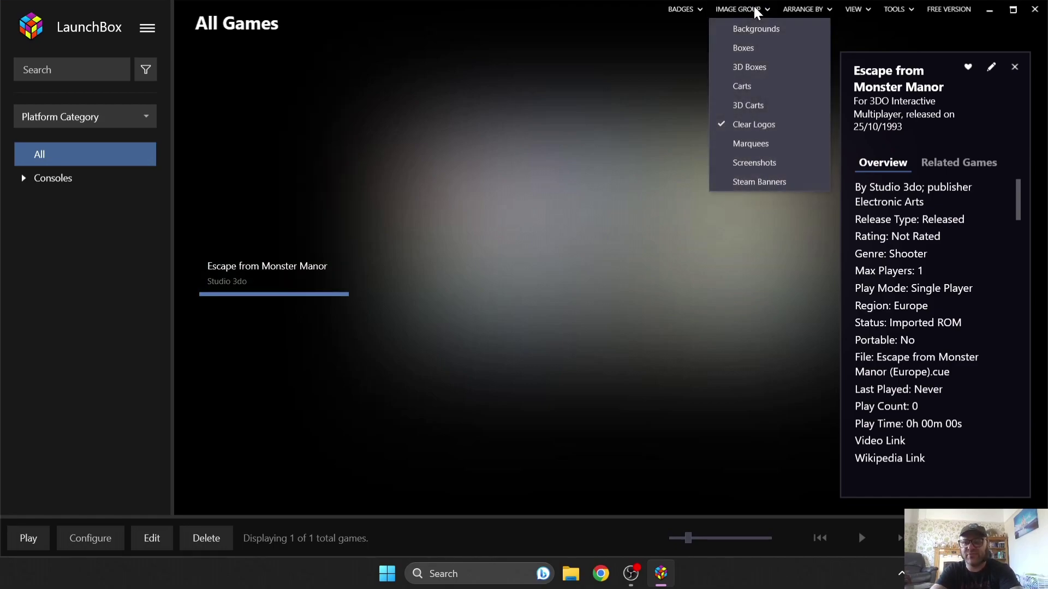
left_click(784, 112)
left_click(739, 9)
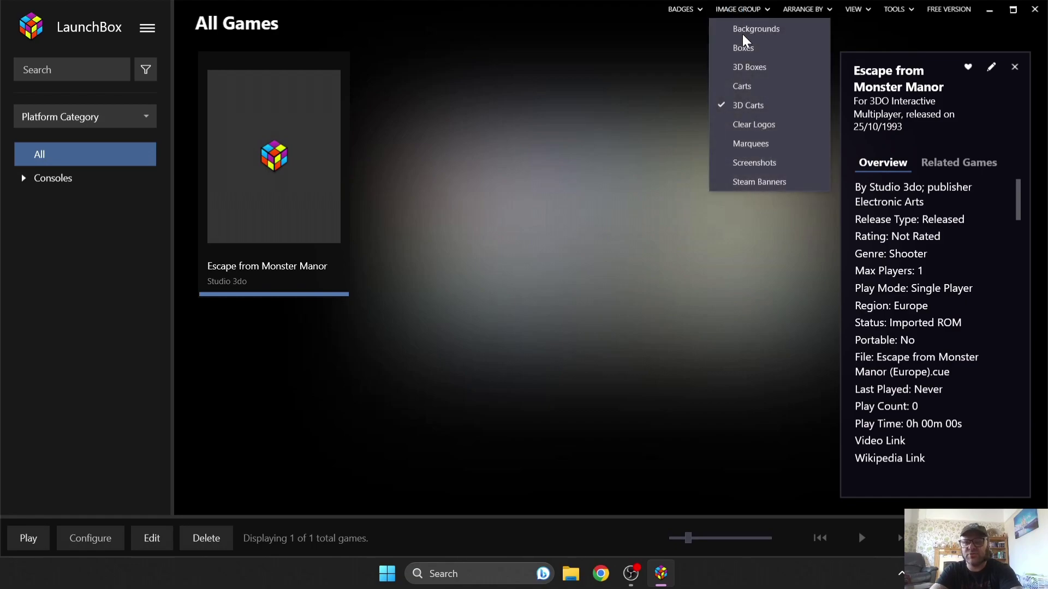
left_click(775, 165)
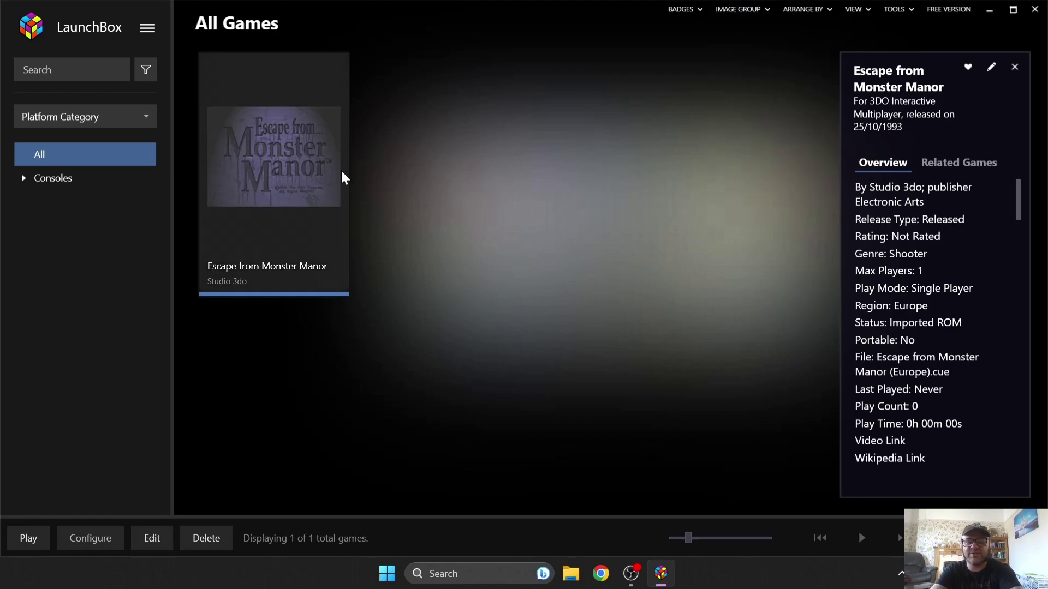
Step: Launch Escape from Monster Manor in 4DO and add a binding set for Player 1 in the input settings
double_click(269, 174)
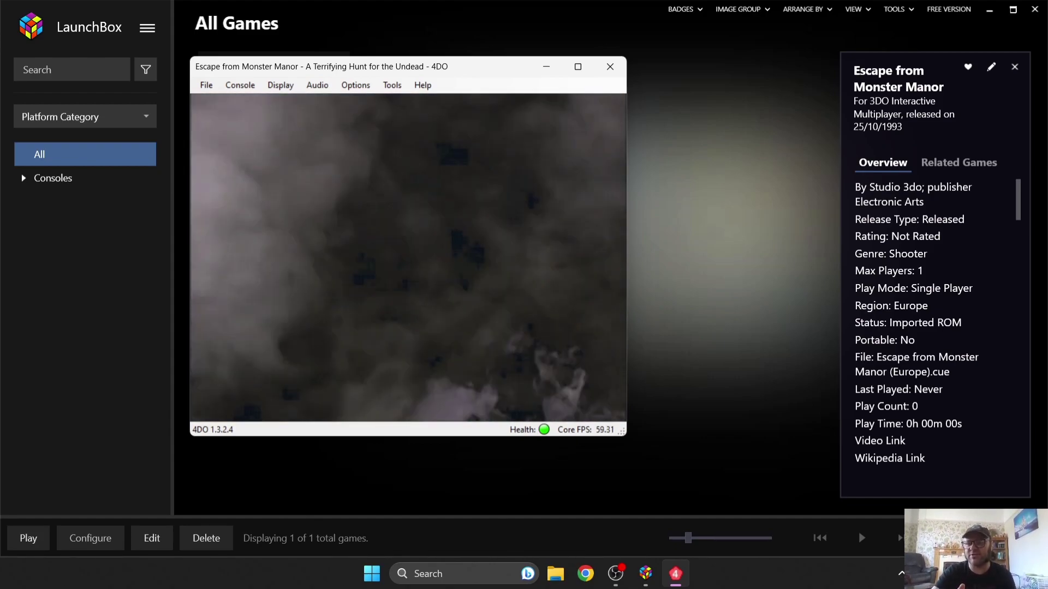
left_click(354, 85)
left_click(374, 122)
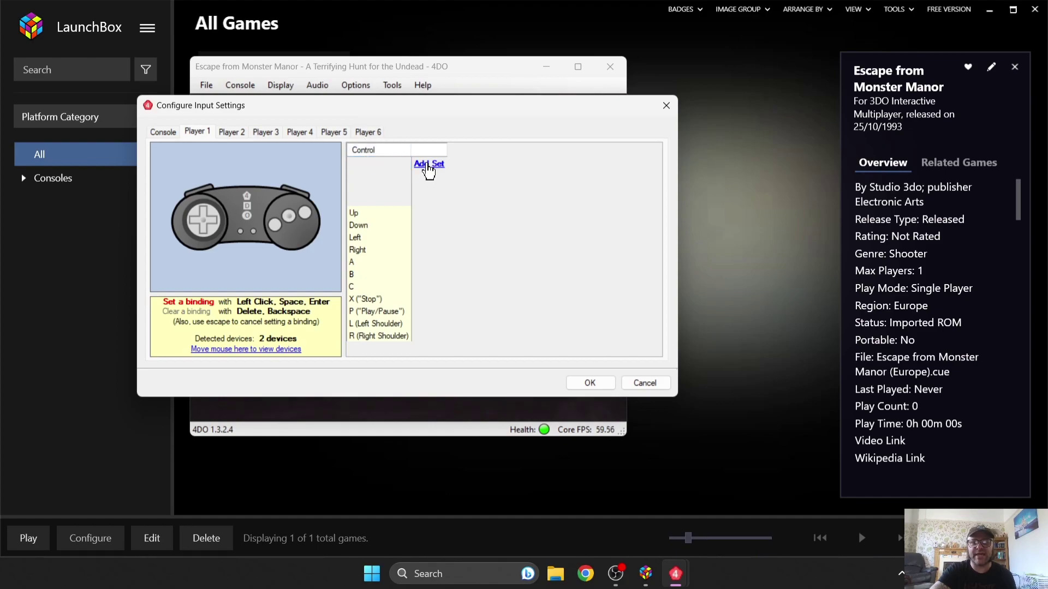
left_click(424, 170)
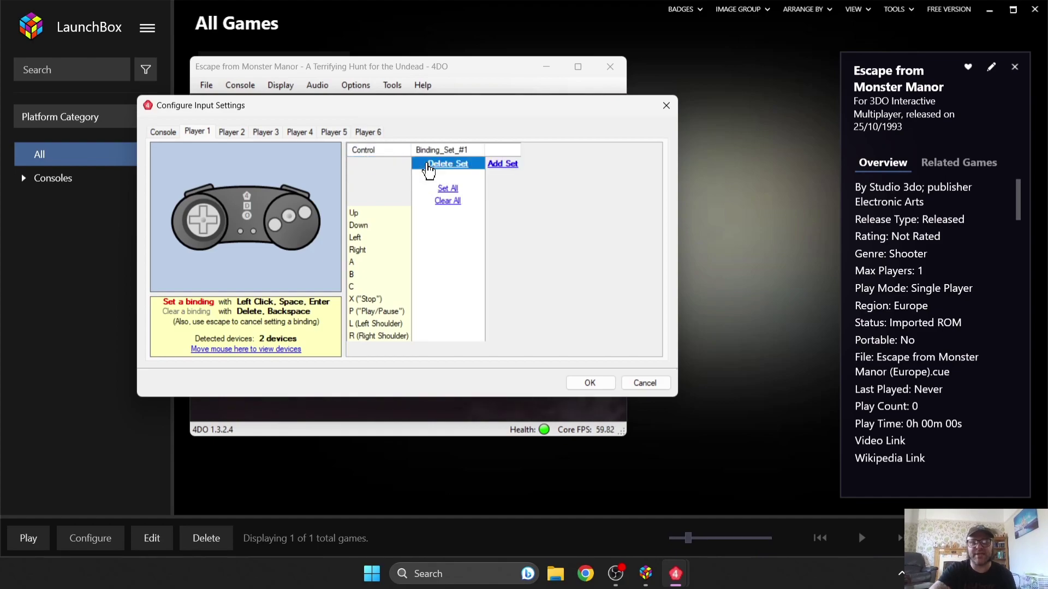
Step: Bind Player 1's Up, Left, Down and Right controls to the matching gamepad PoV 0 directions
left_click(204, 212)
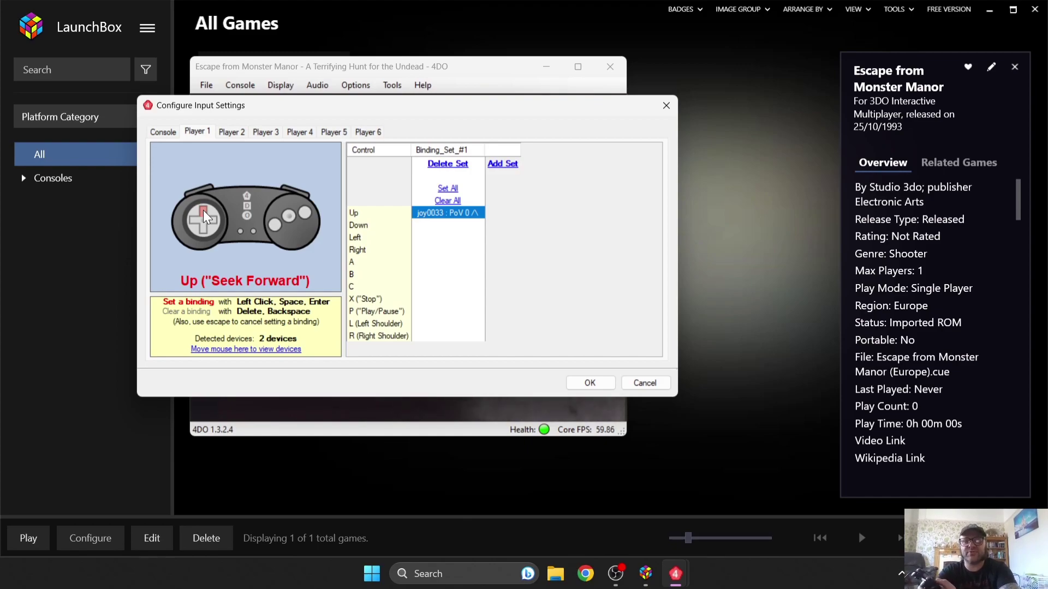
left_click(194, 220)
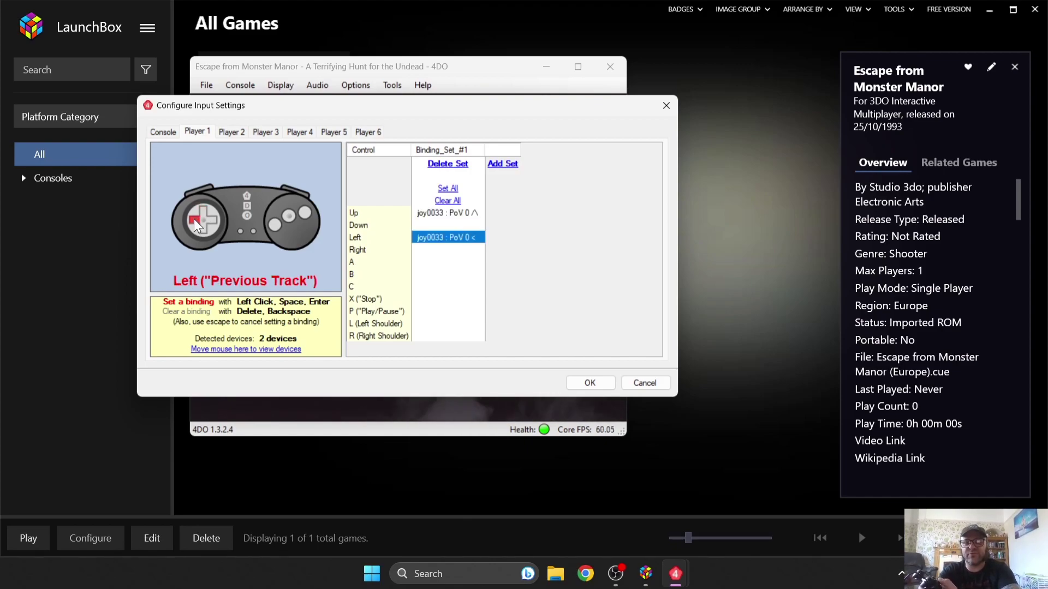
left_click(205, 237)
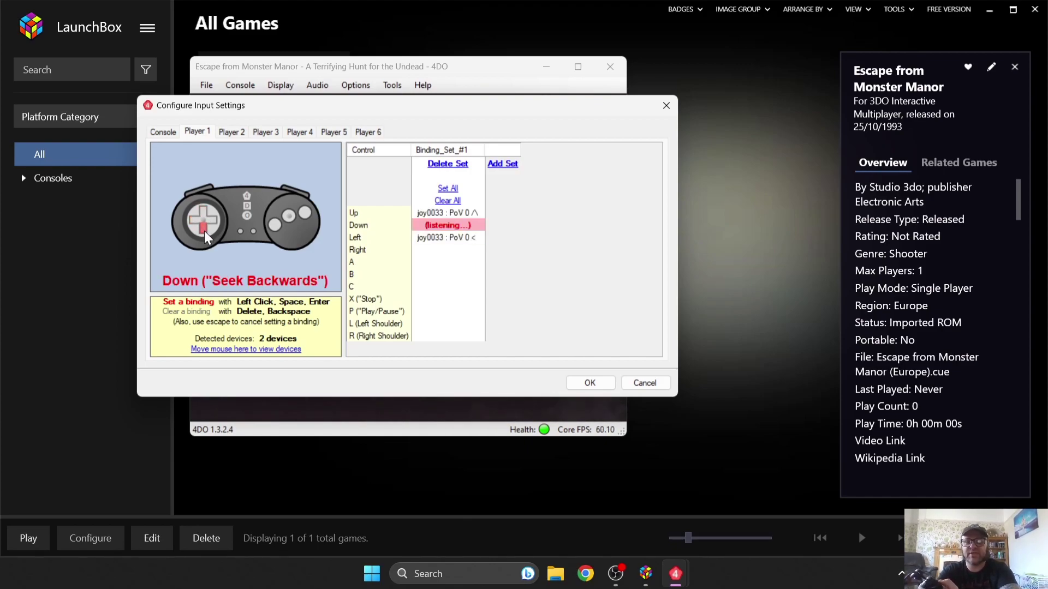
left_click(212, 224)
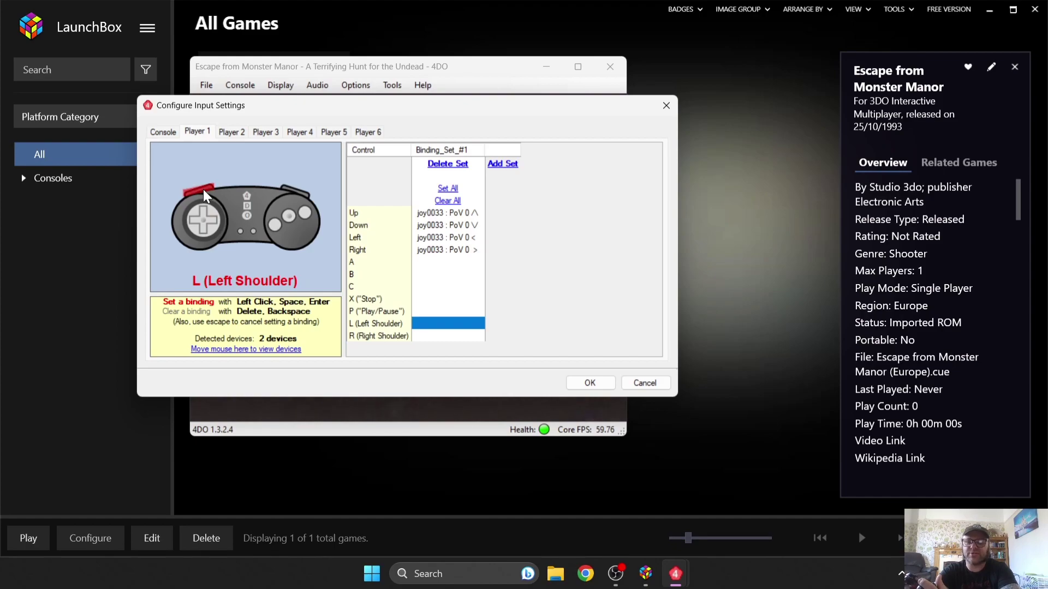
Step: Bind the left and right shoulders to gamepad buttons 4 and 5, and X and P to buttons 6 and 7
left_click(203, 195)
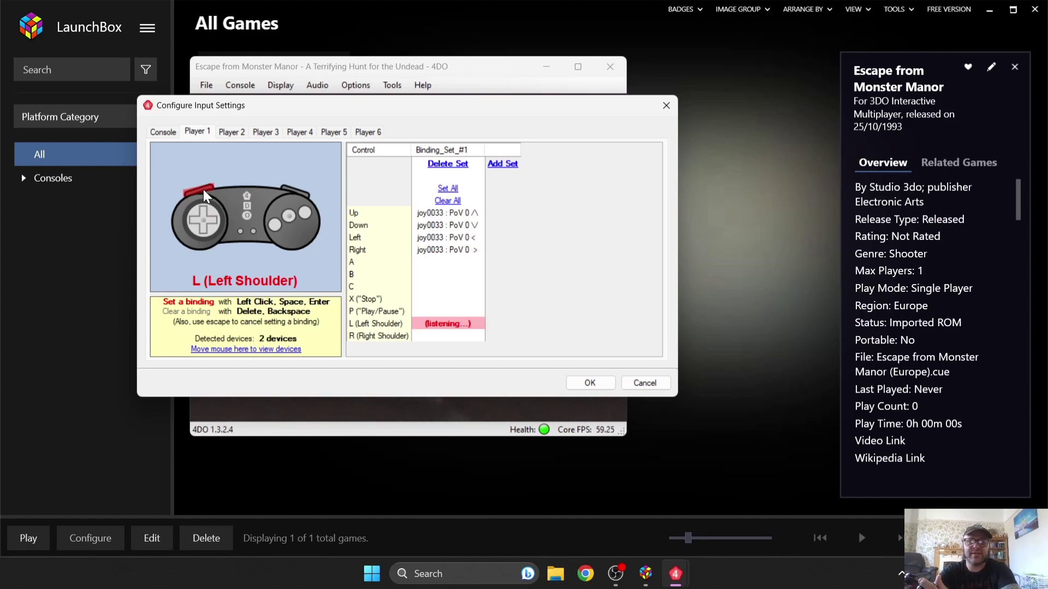
left_click(306, 200)
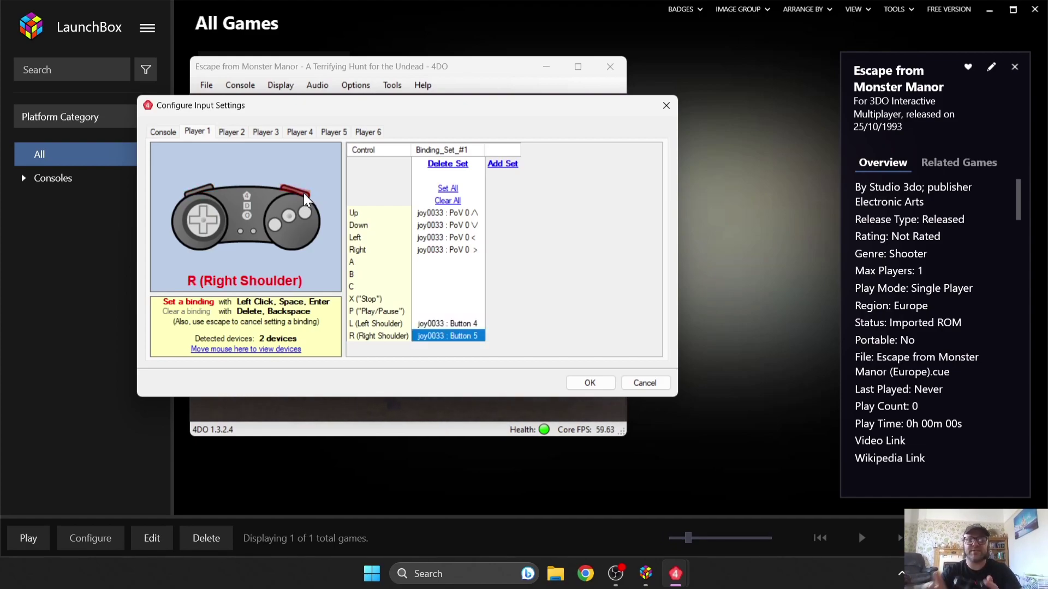
left_click(251, 230)
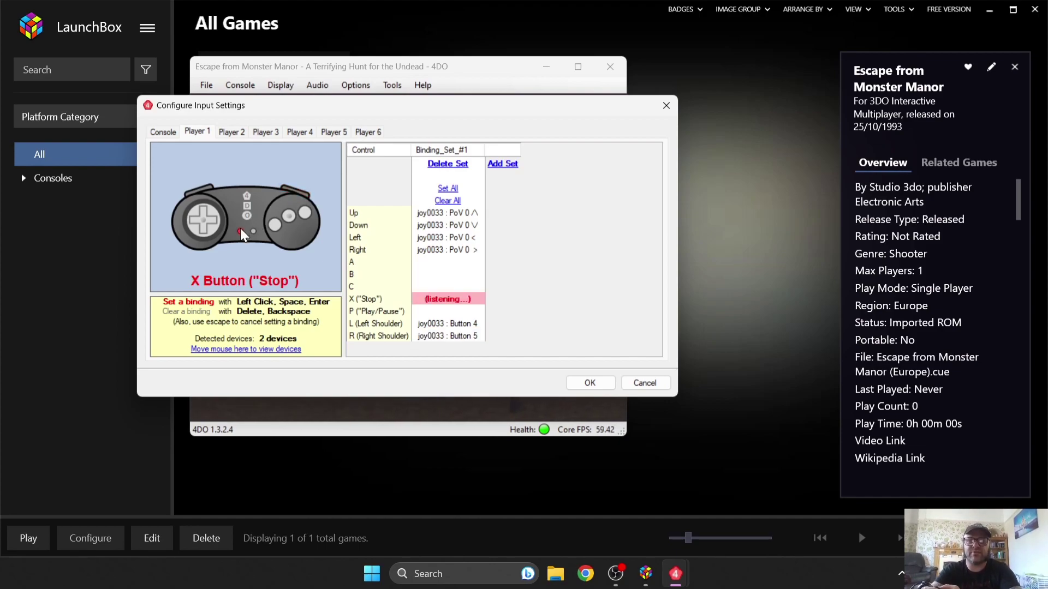
left_click(253, 233)
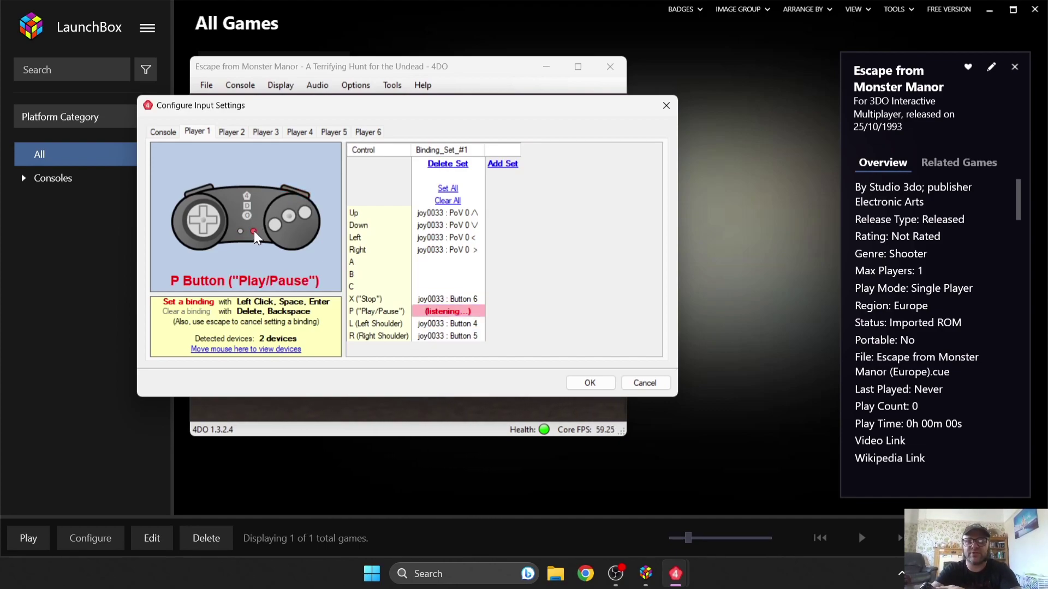
Step: Bind A to gamepad button 0 and B to button 2, bind C, and save the input settings
left_click(273, 226)
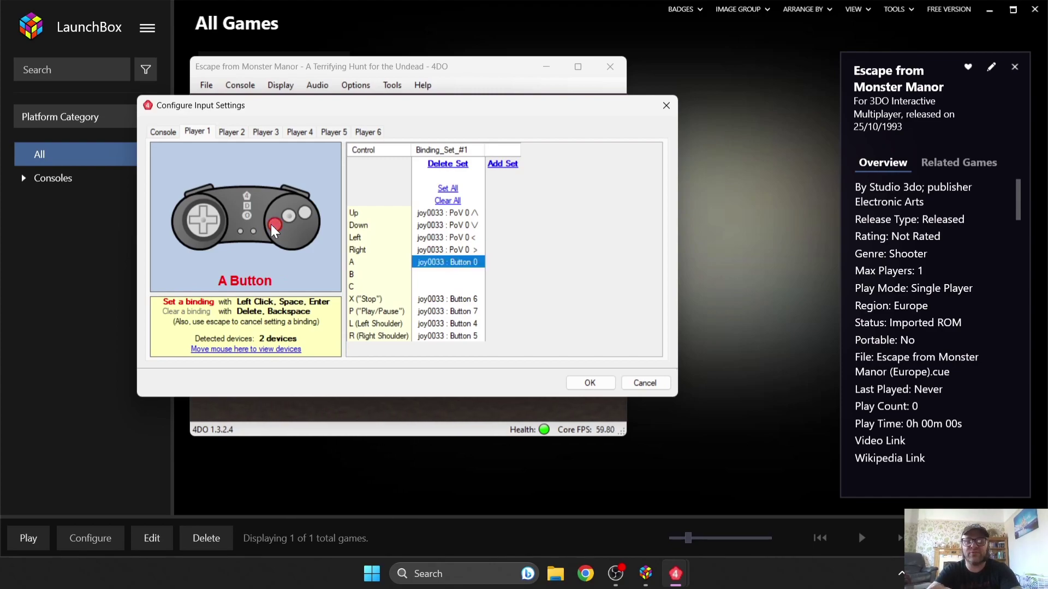
left_click(290, 216)
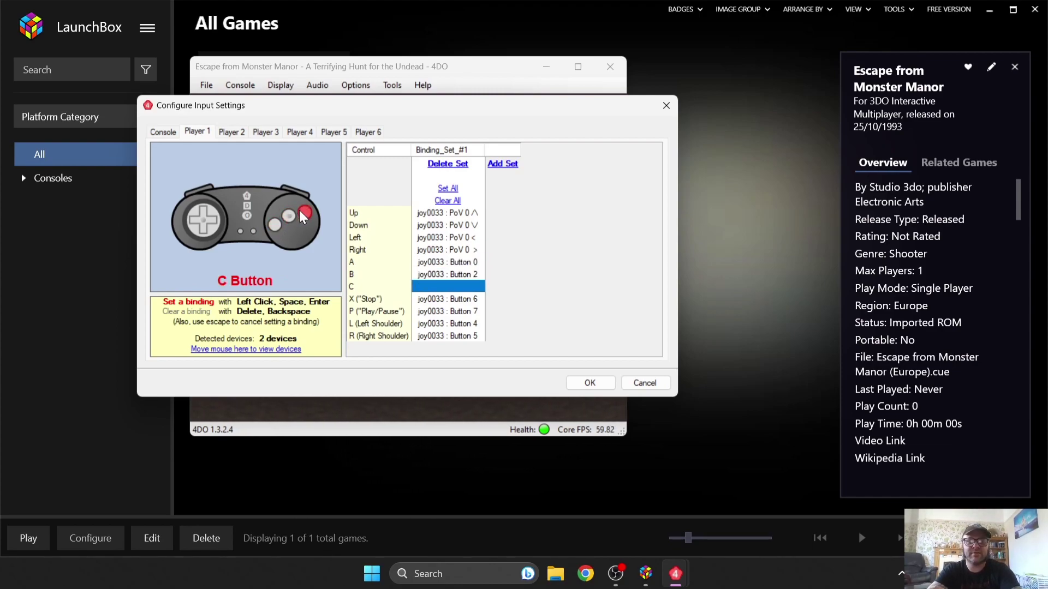
left_click(304, 213)
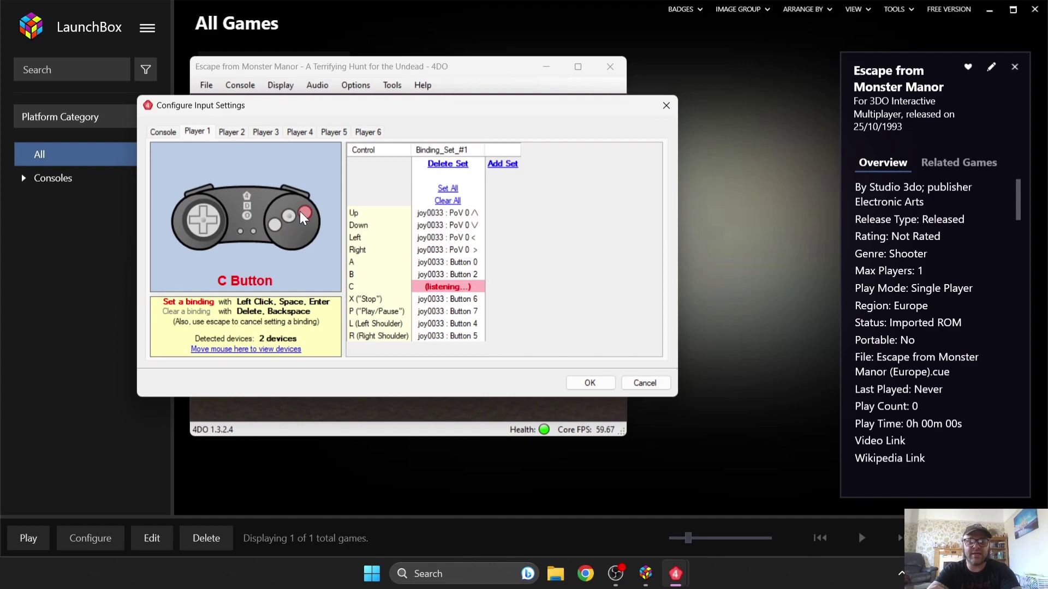
left_click(590, 382)
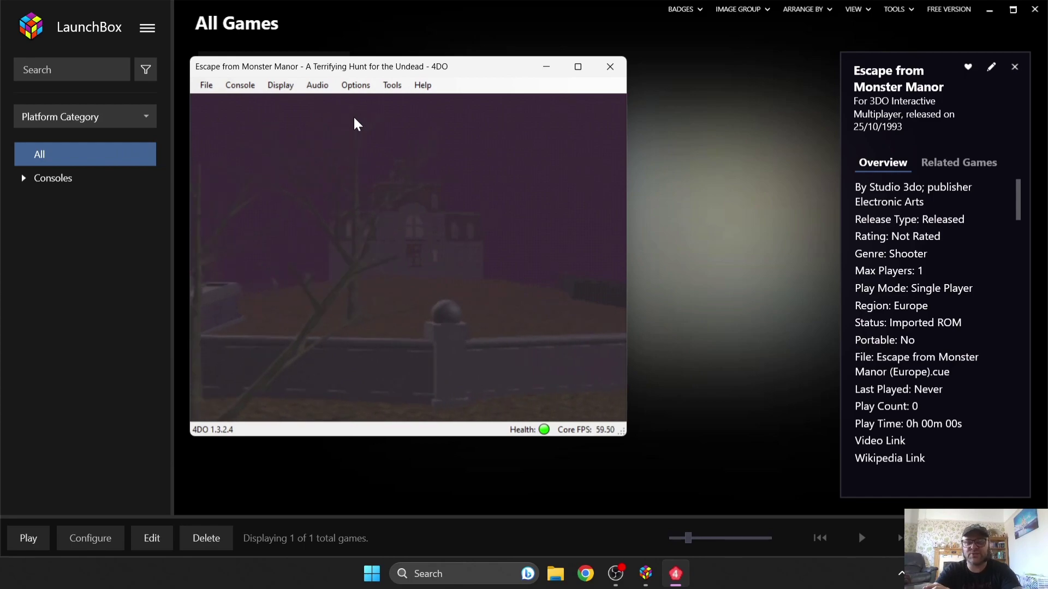
Step: Switch the running Escape from Monster Manor game to full screen
left_click(283, 86)
left_click(287, 101)
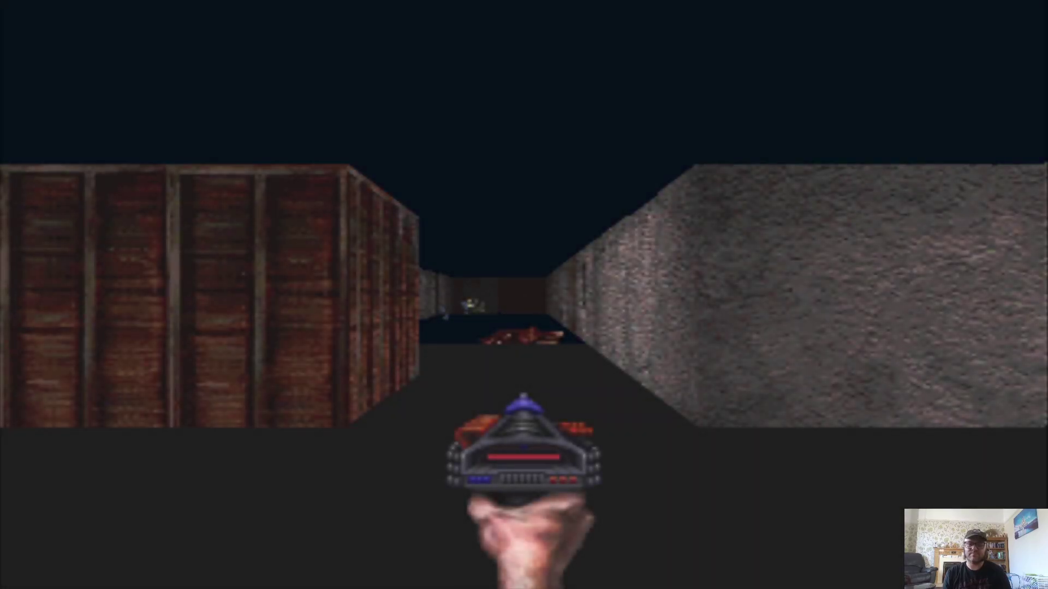
key("Up")
key("Left")
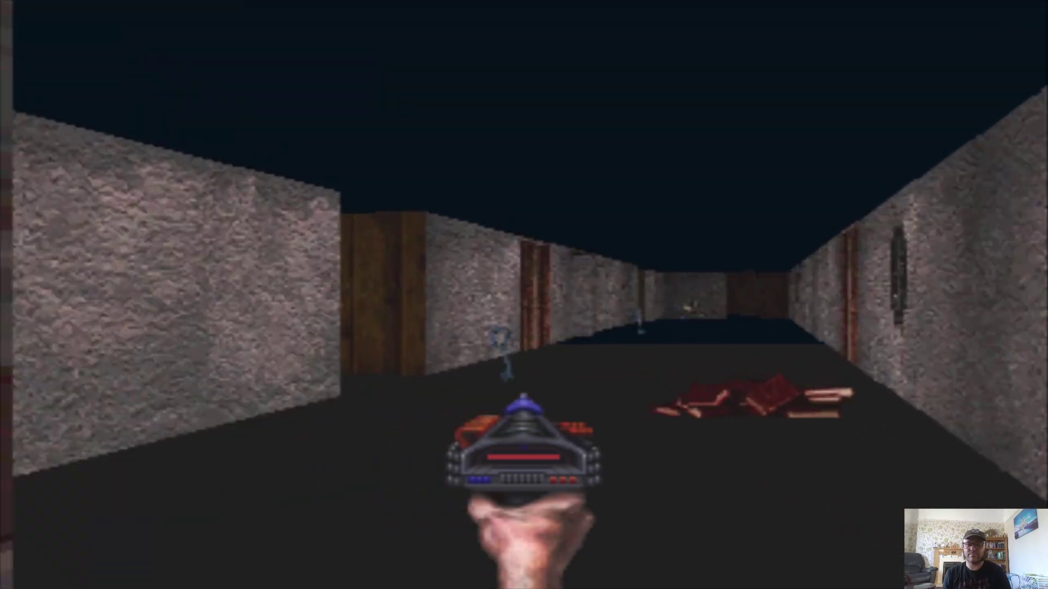
key("Left")
key("Right")
key("Up")
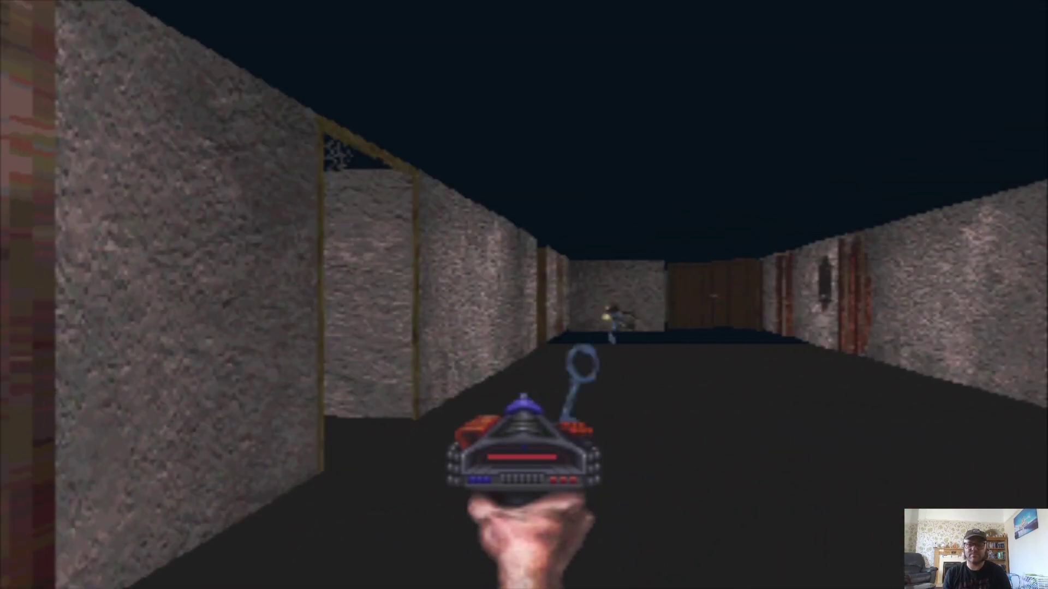
key("Up")
key("Right")
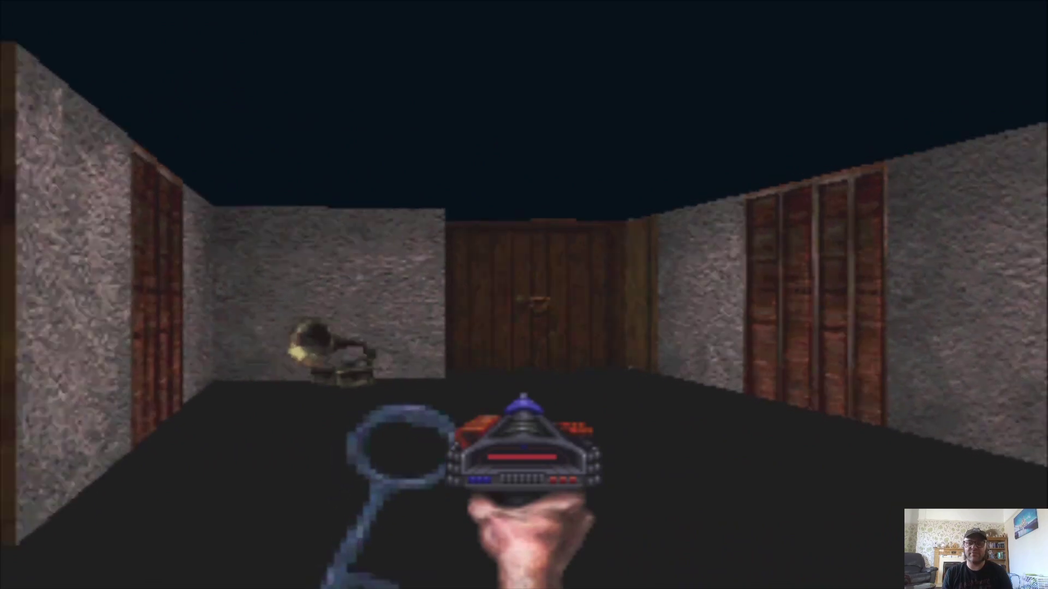
key("Left")
key("Right")
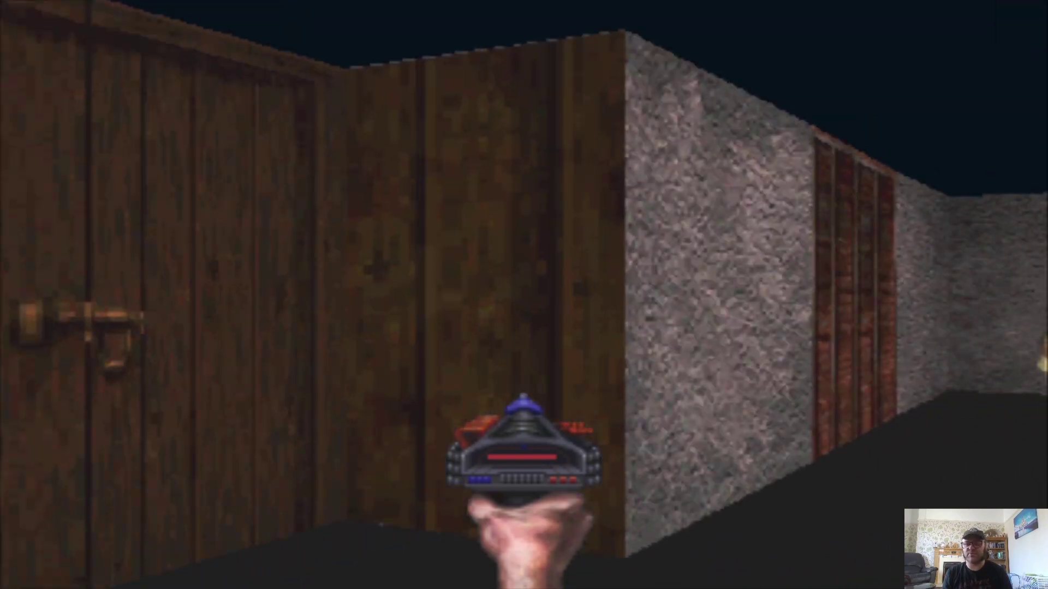
key("Up")
key("space")
key("c")
key("Right")
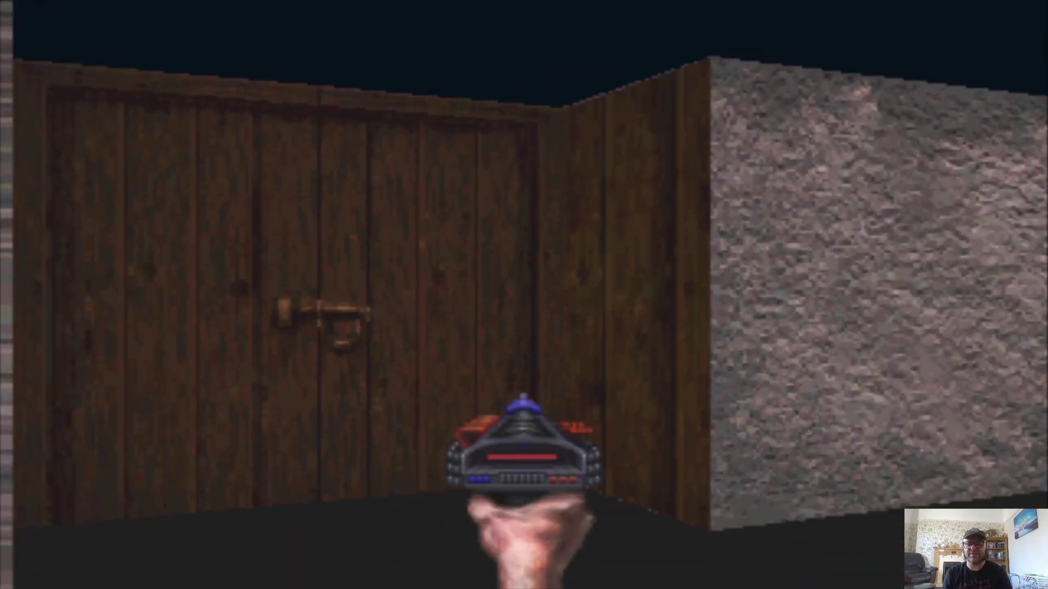
key("Up")
key("Up")
key("Right")
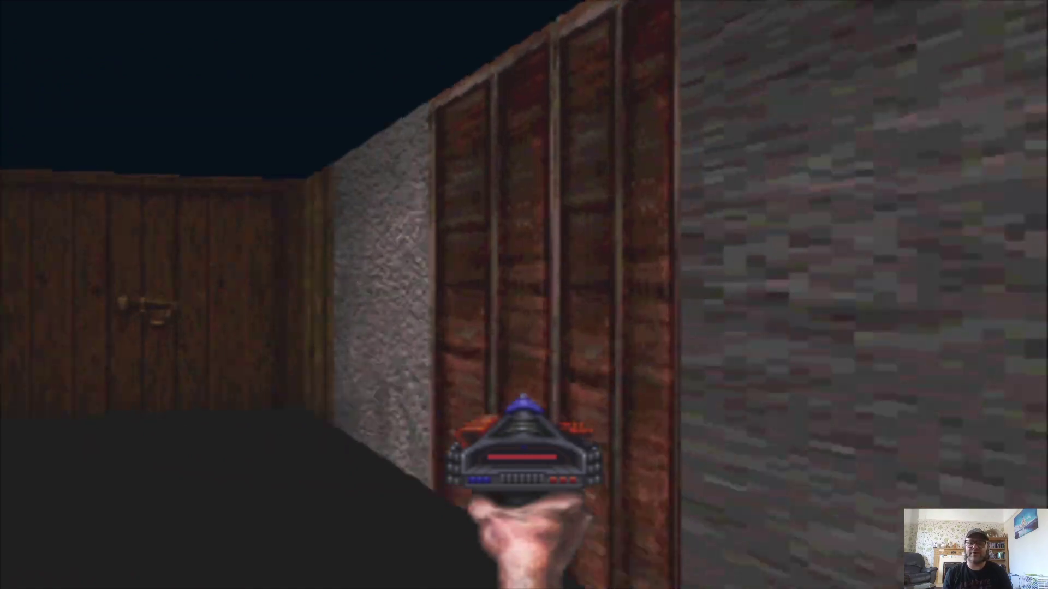
key("Left")
key("space")
key("Up")
key("Left")
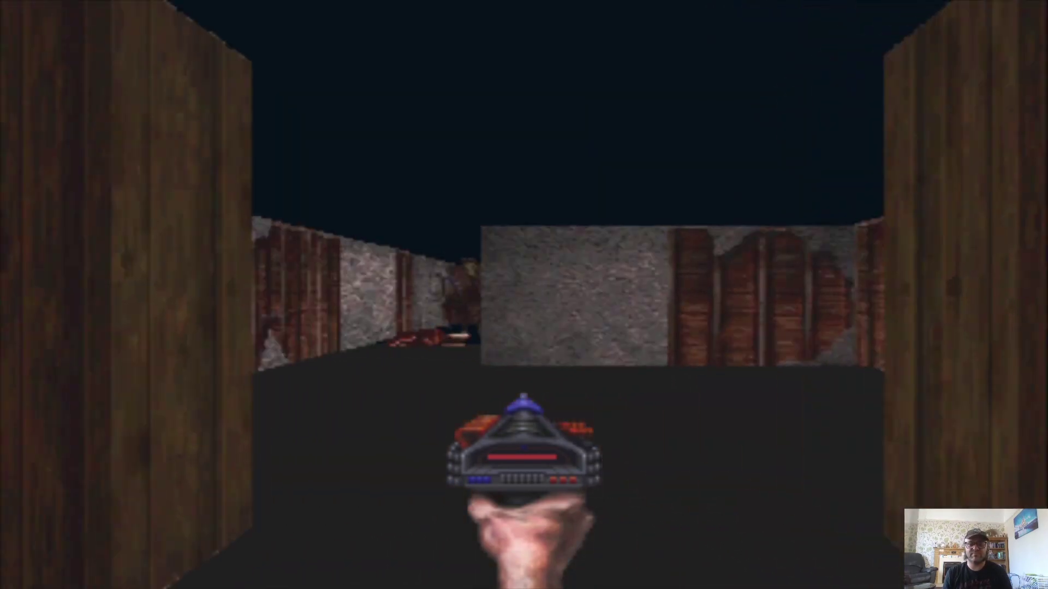
key("ctrl")
key("Left")
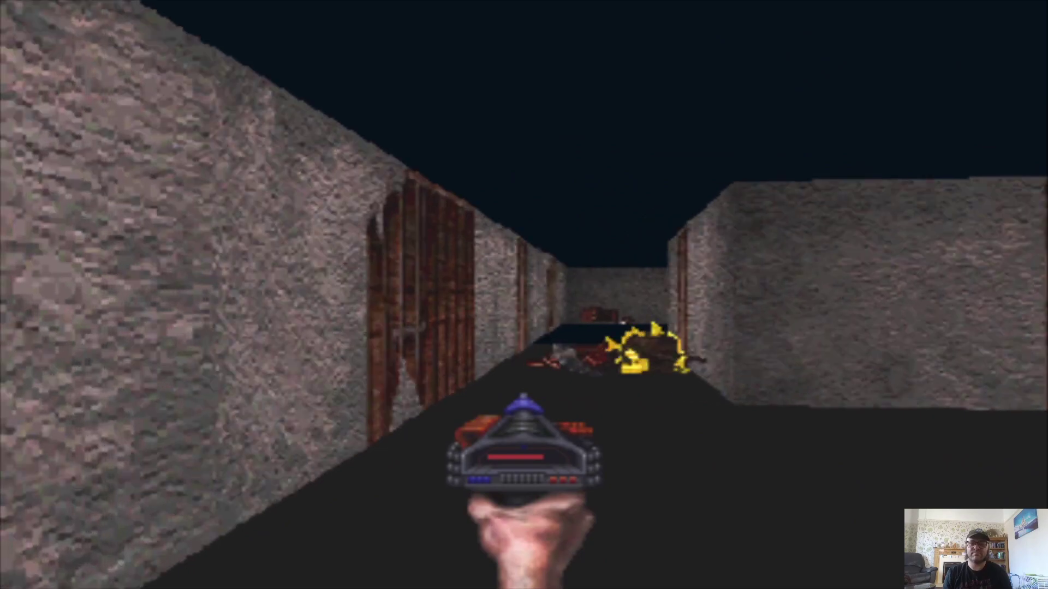
key("Up")
key("Right")
key("ctrl")
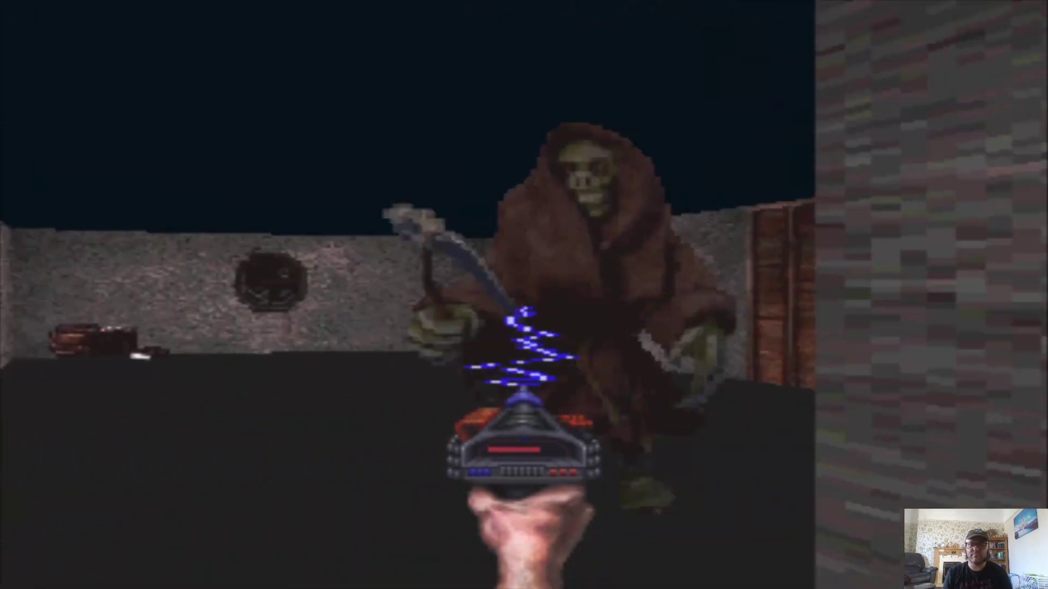
key("Left")
key("Up")
key("Right")
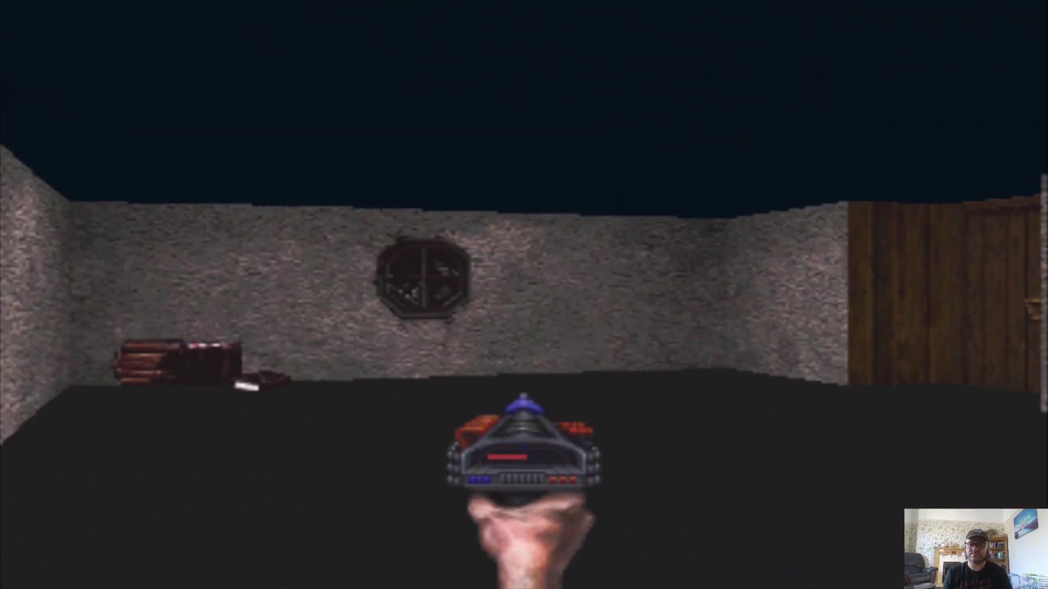
key("Right")
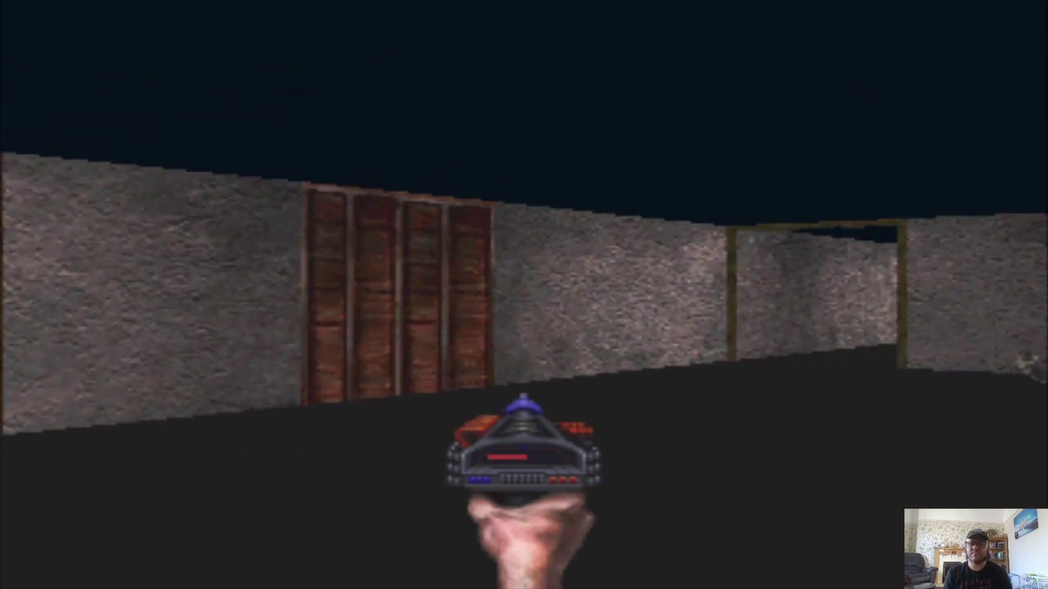
key("Left")
key("Up")
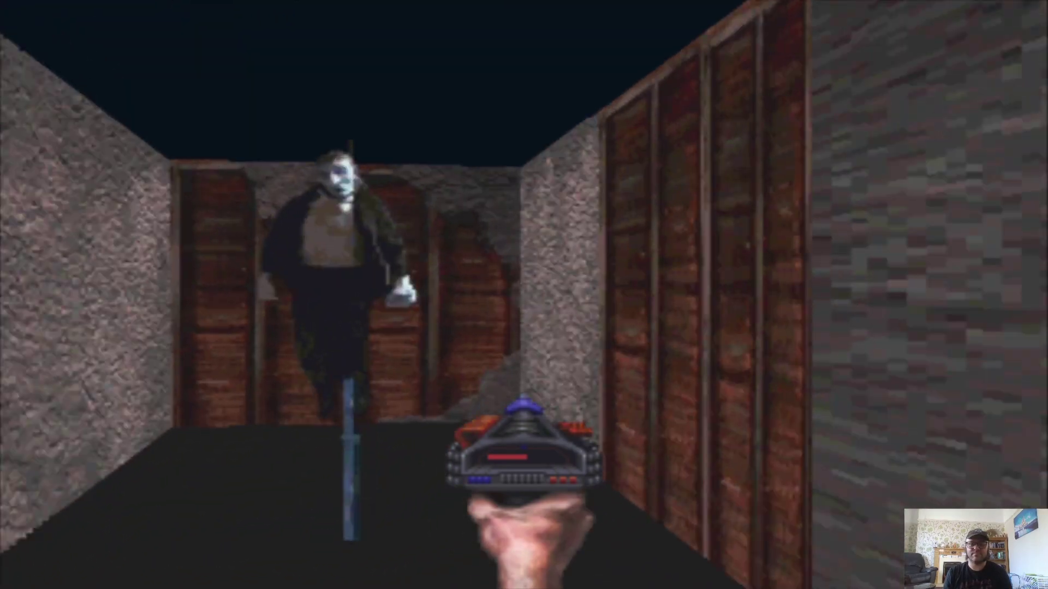
key("Down")
key("Left")
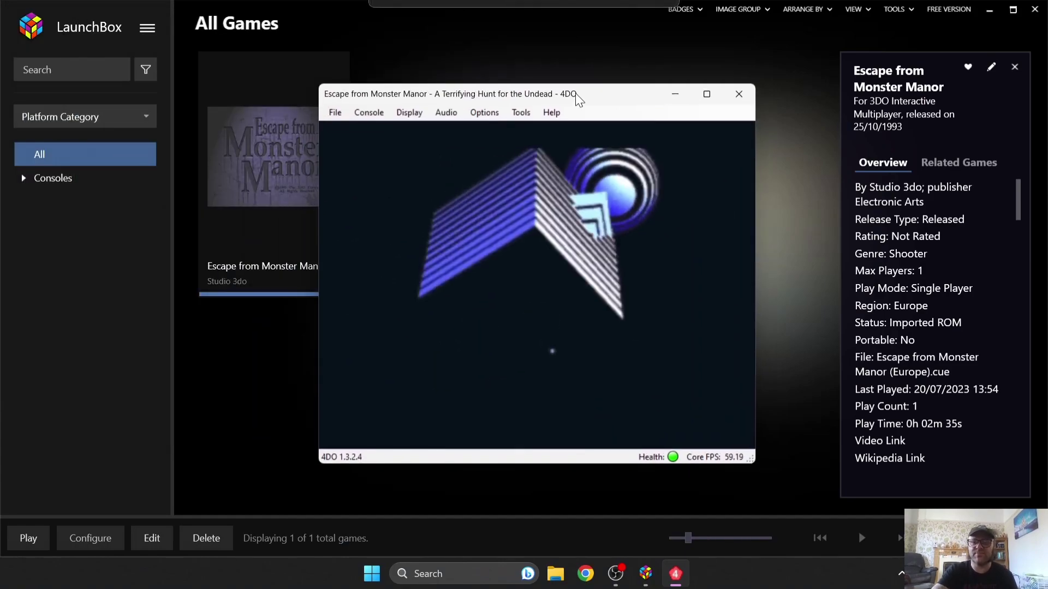
Step: Set the display scaling mode to Double Resolution Rendering and confirm it in the 4DO settings
left_click_drag(576, 94, 576, 86)
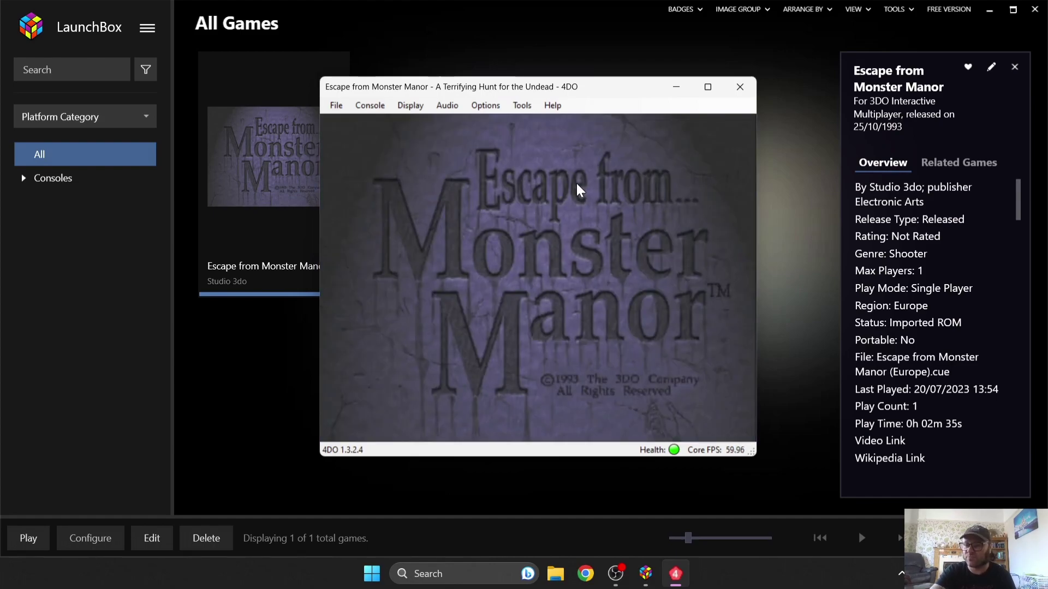
left_click(413, 109)
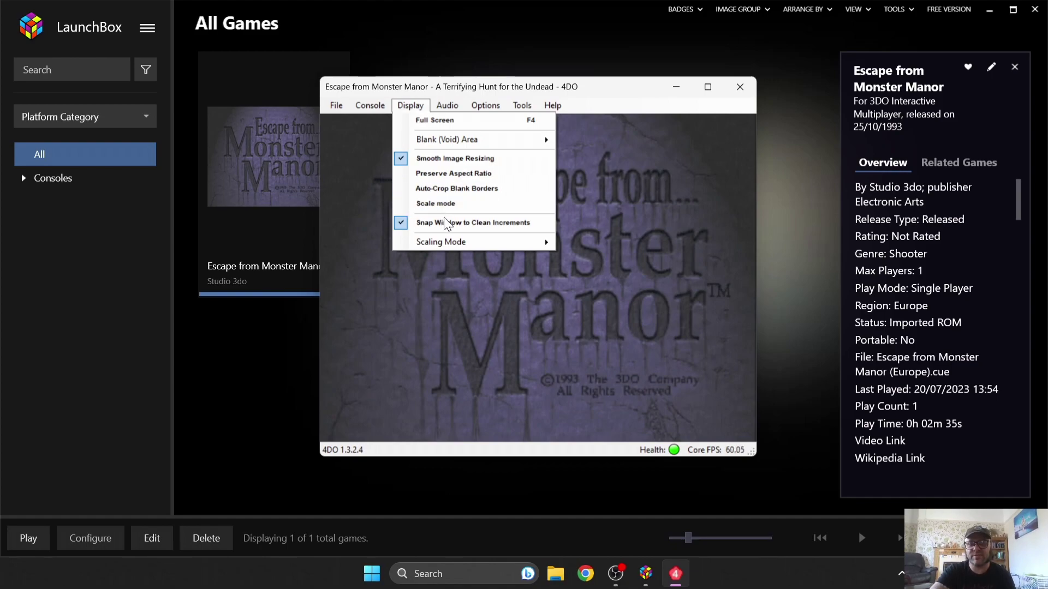
mouse_move(461, 249)
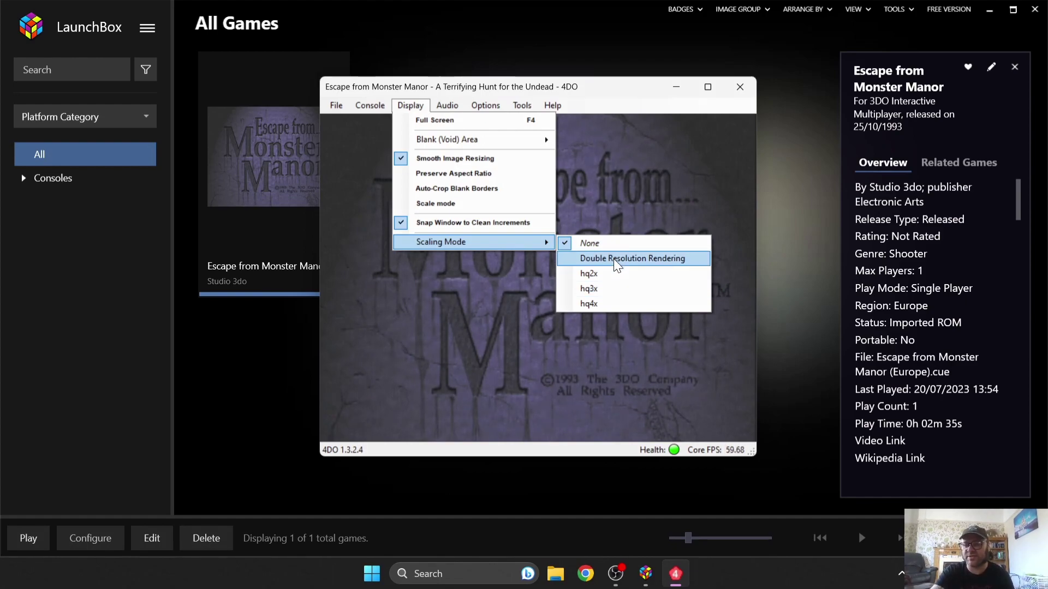
left_click(612, 309)
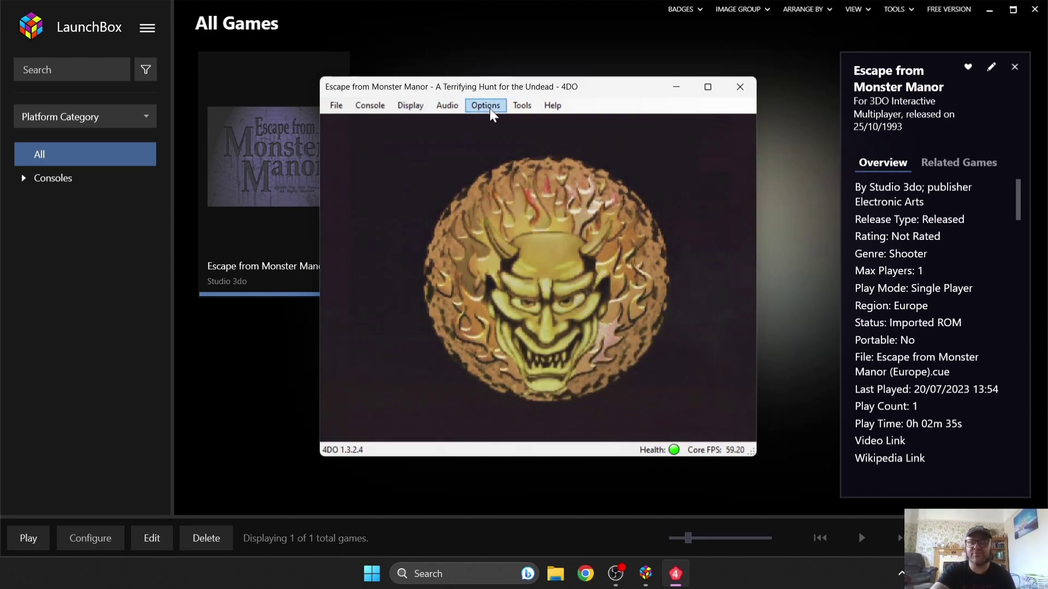
left_click(485, 105)
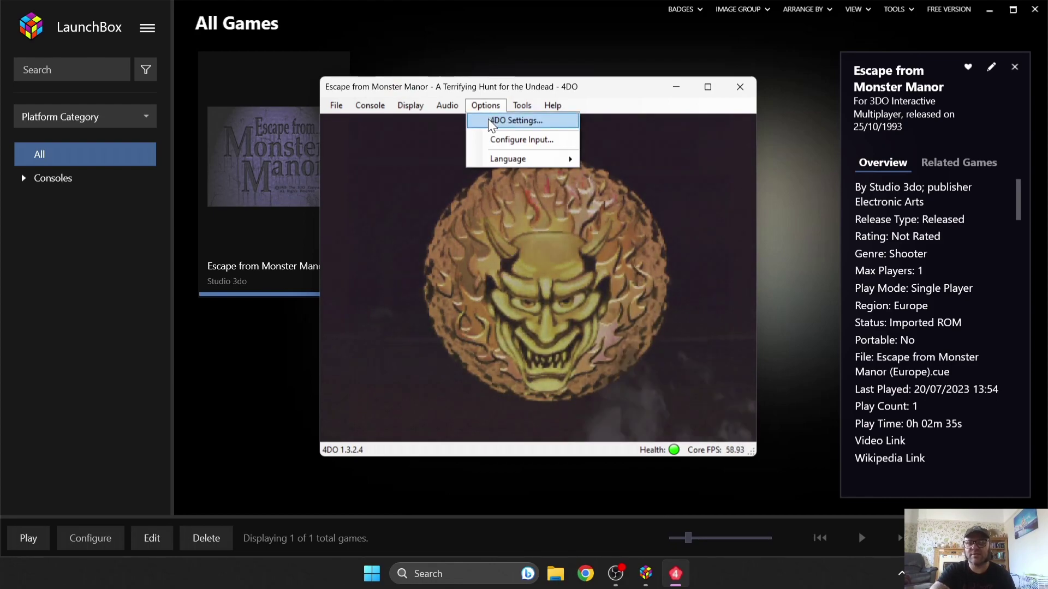
left_click(490, 122)
left_click(486, 131)
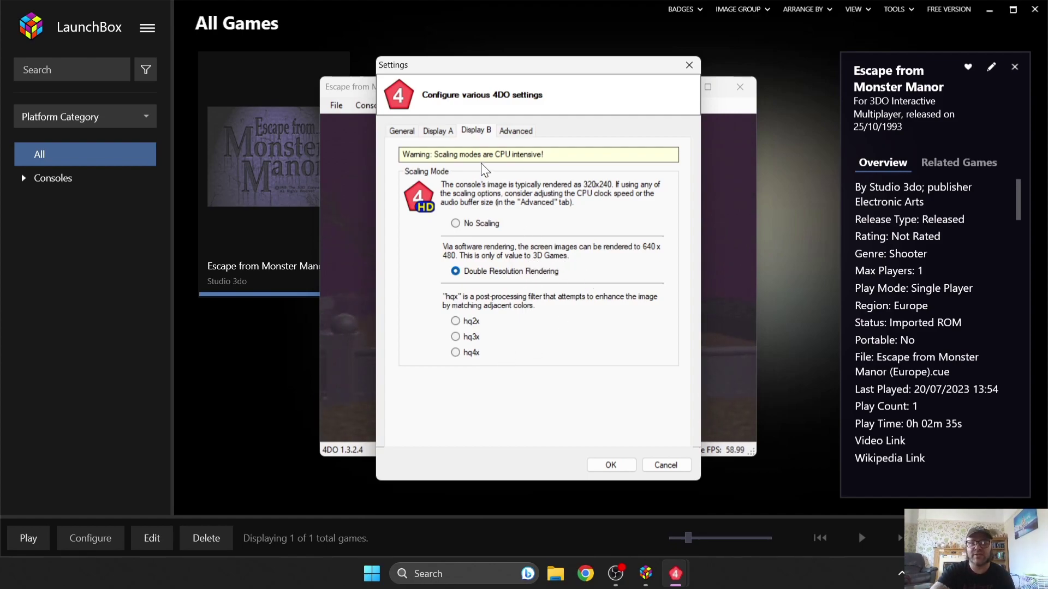
left_click(600, 464)
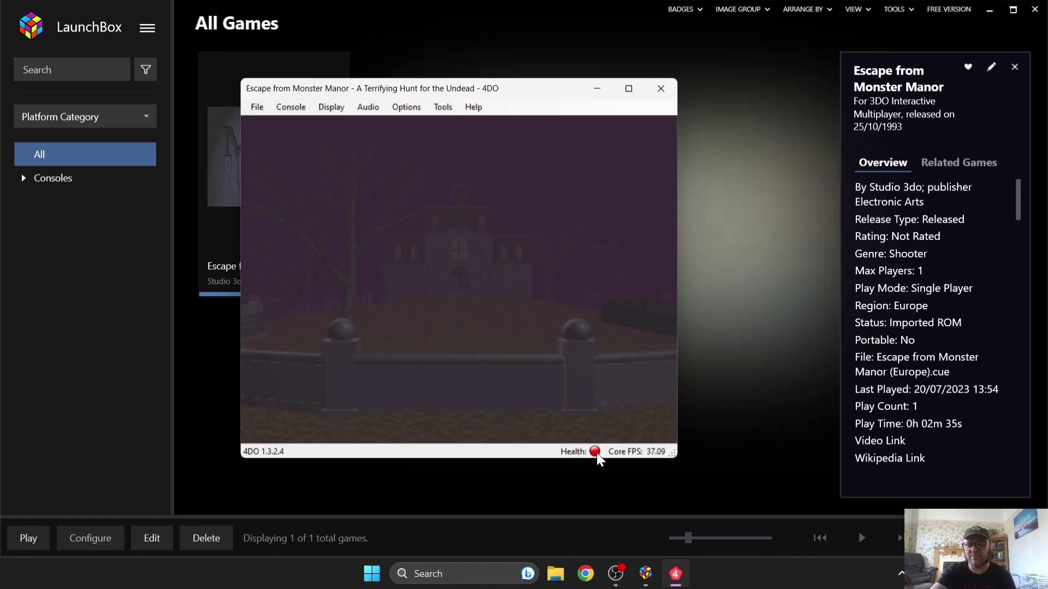
Step: Close the running game, relaunch Escape from Monster Manor, and move the 4DO window to the middle of the screen
left_click(658, 93)
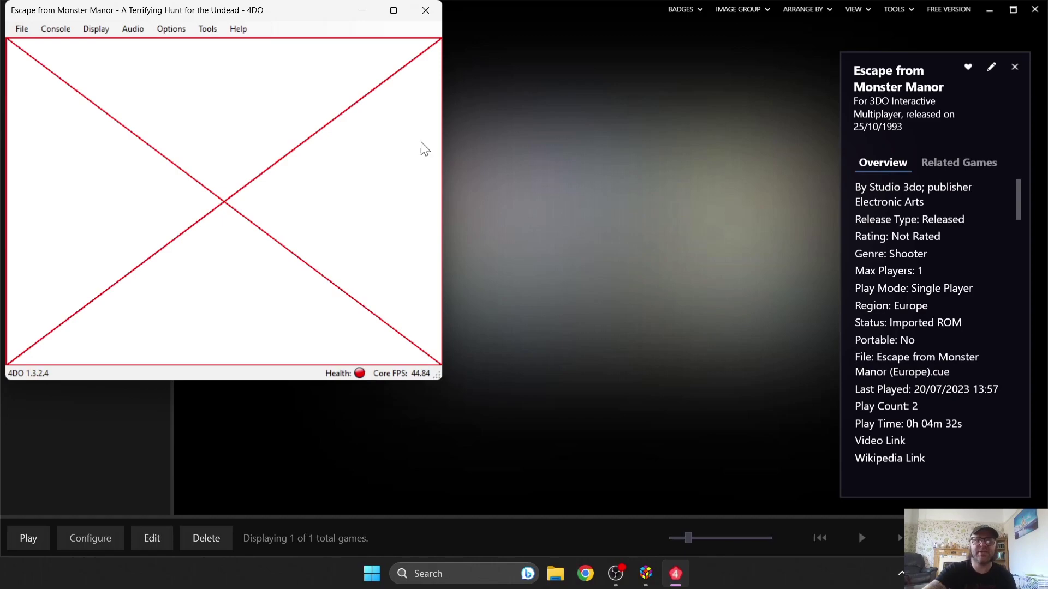
left_click_drag(226, 12, 469, 66)
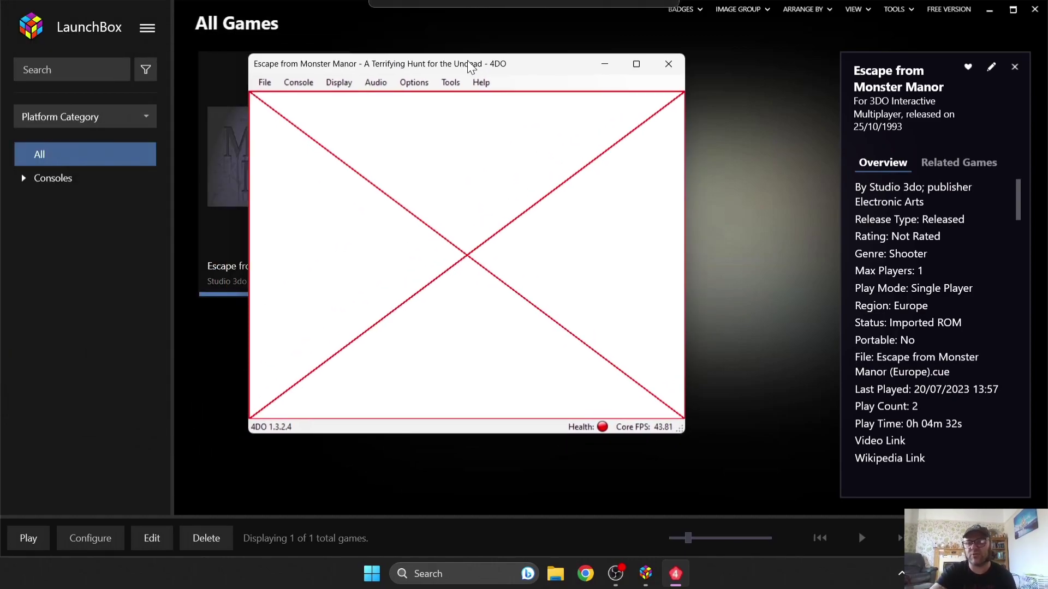
Step: Set the display scaling mode to hq4x in the 4DO settings and confirm it
left_click(412, 83)
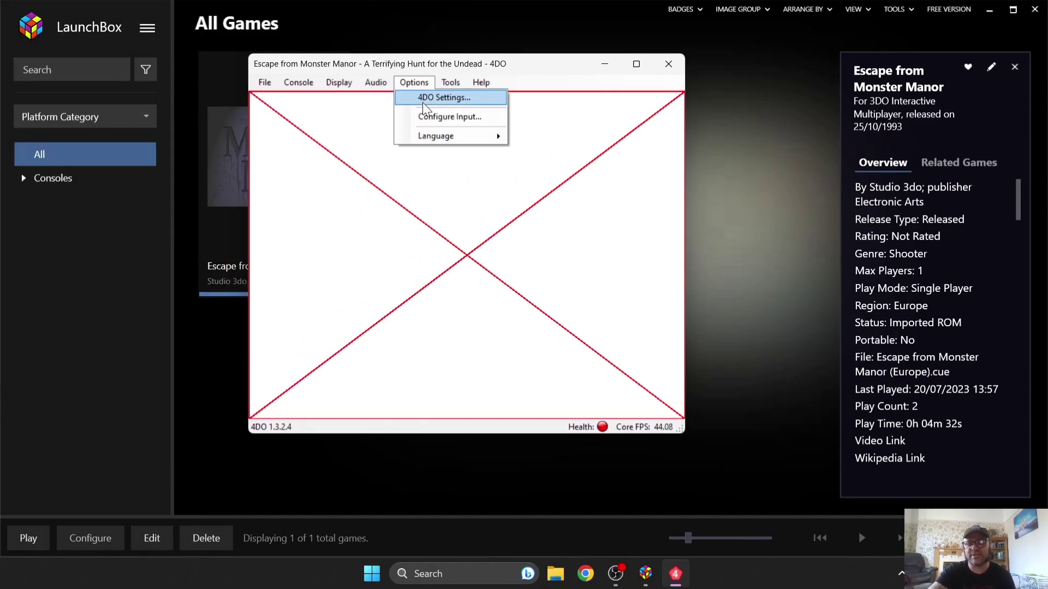
left_click(424, 101)
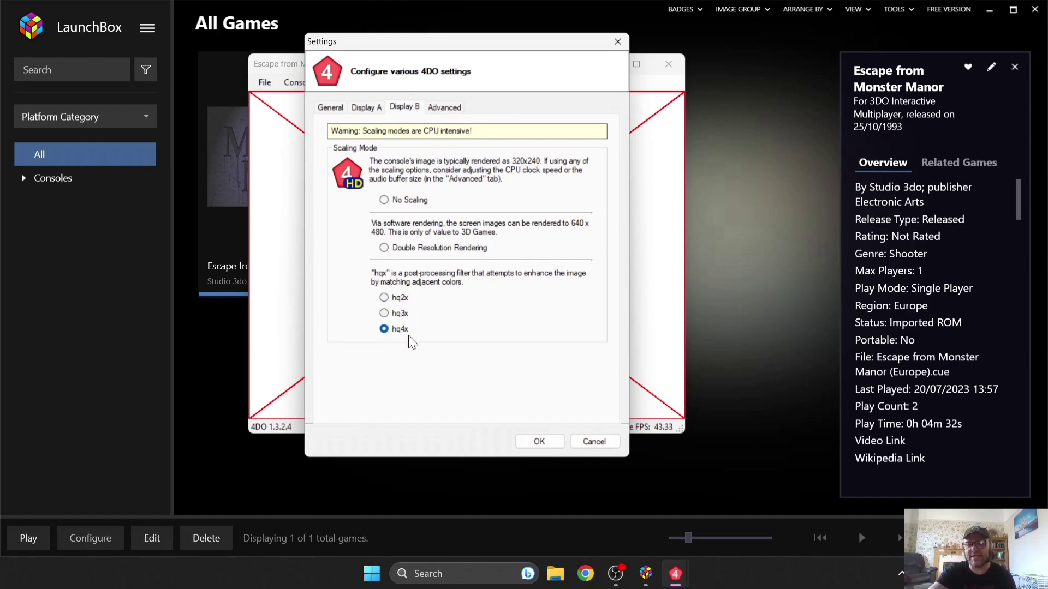
left_click(540, 440)
key("Escape")
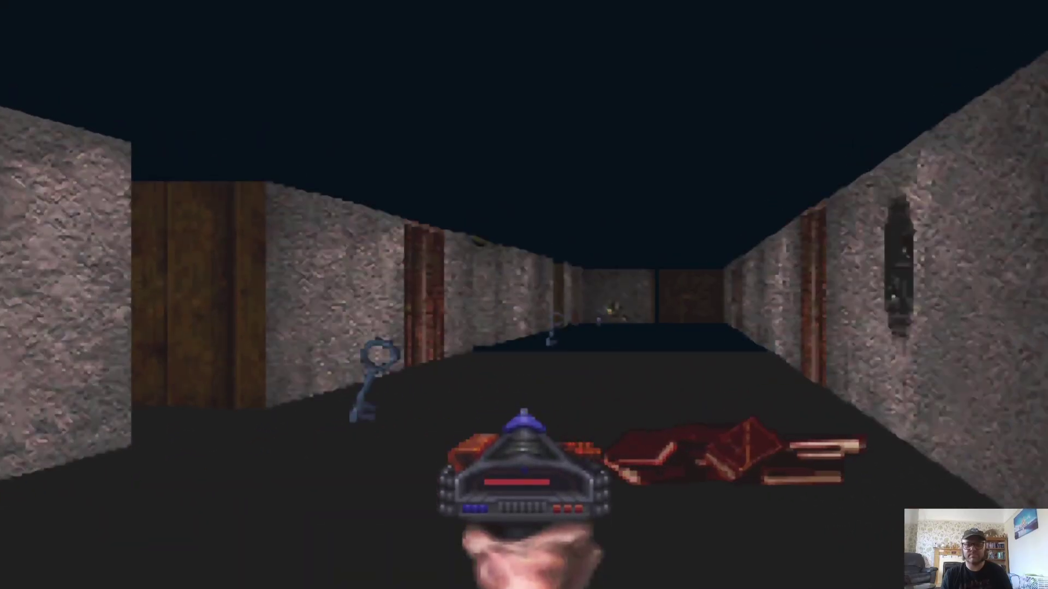
key("Left")
key("Right")
key("Up")
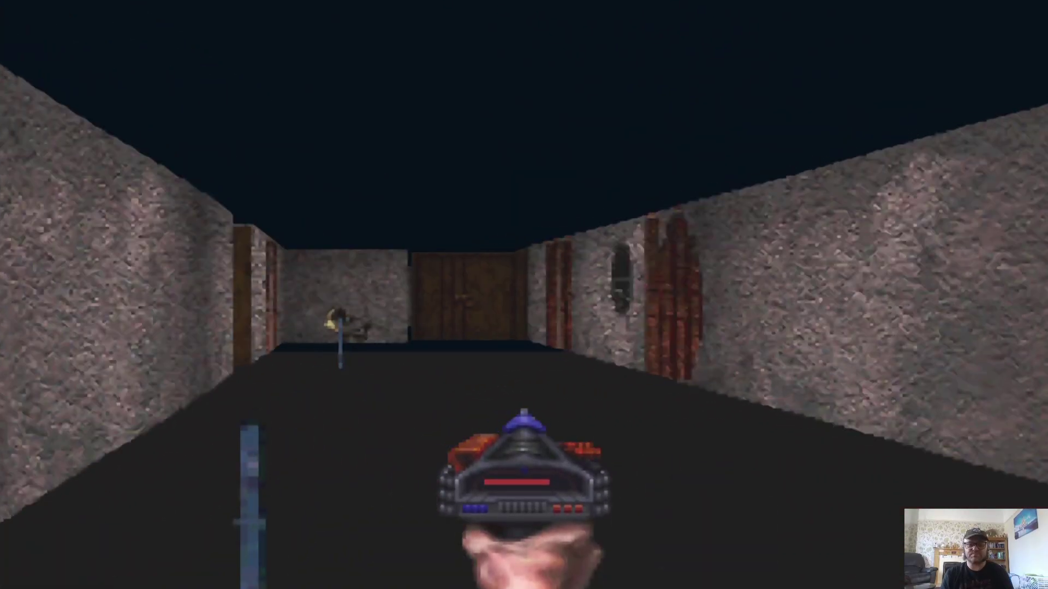
key("Left")
key("Up")
key("Right")
key("Left")
key("Right")
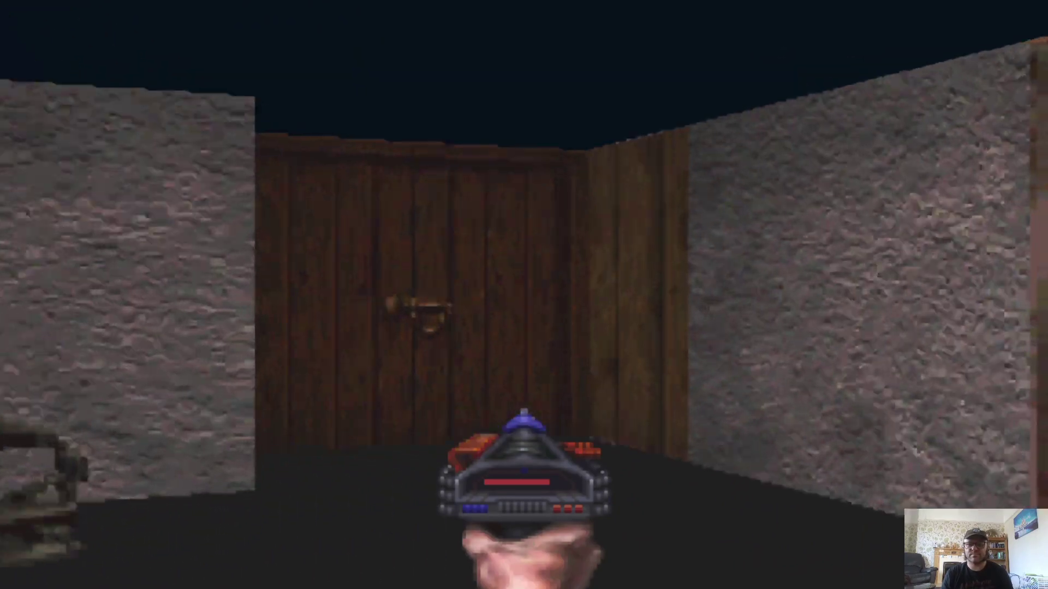
key("Left")
key("space")
key("Up")
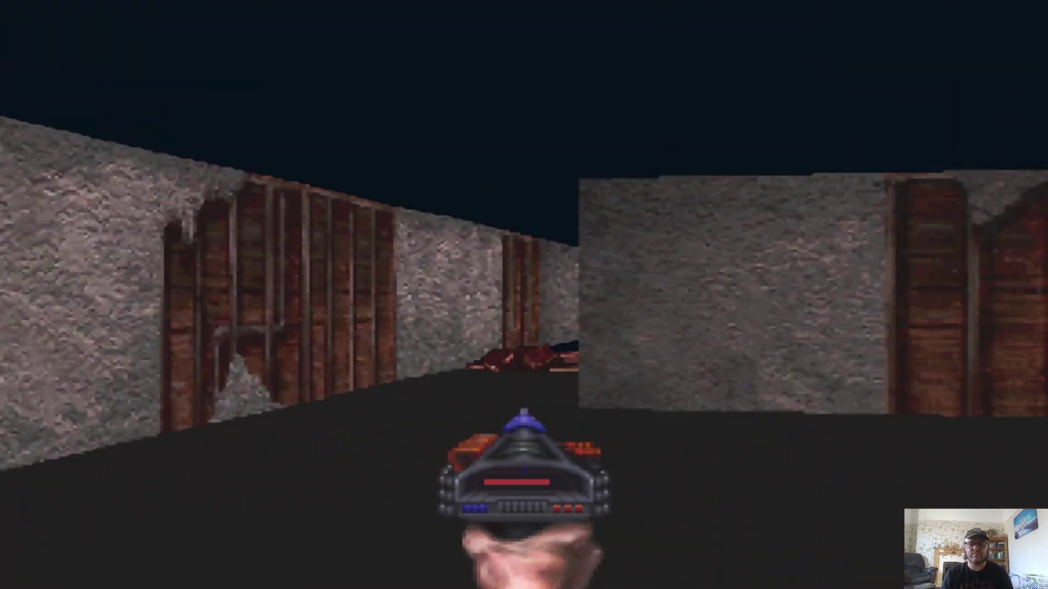
key("Left")
key("Left")
key("ctrl")
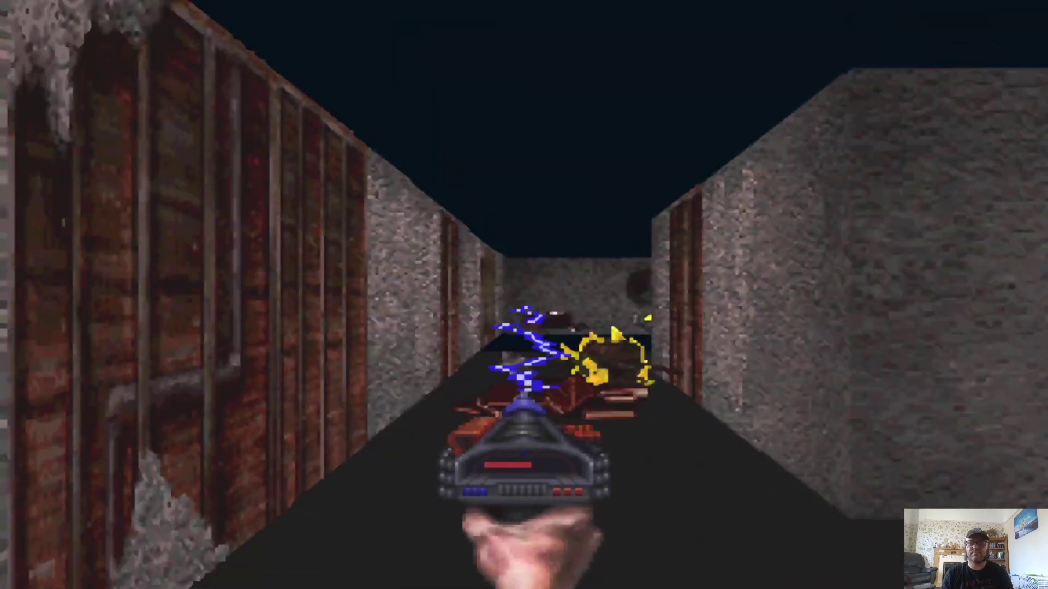
key("Up")
key("Right")
key("Left")
key("Right")
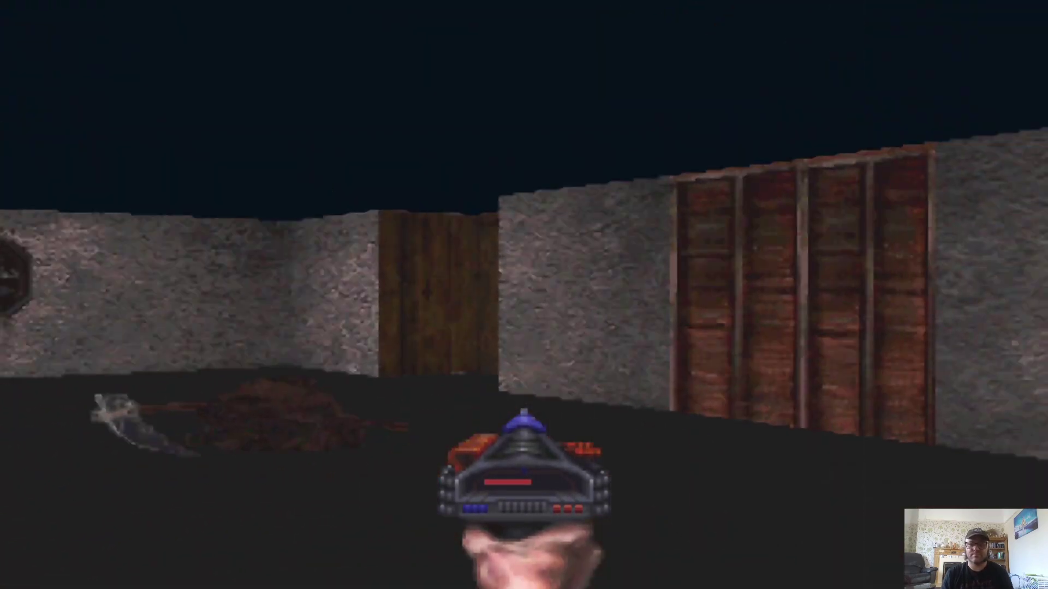
key("Up")
key("Left")
key("Right")
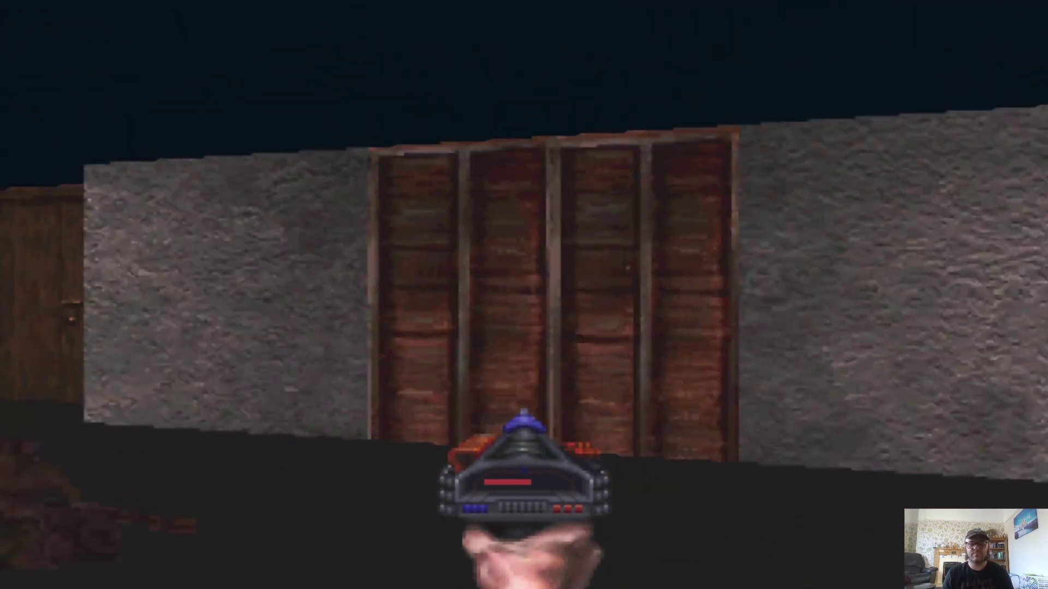
key("Up")
key("Left")
key("Right")
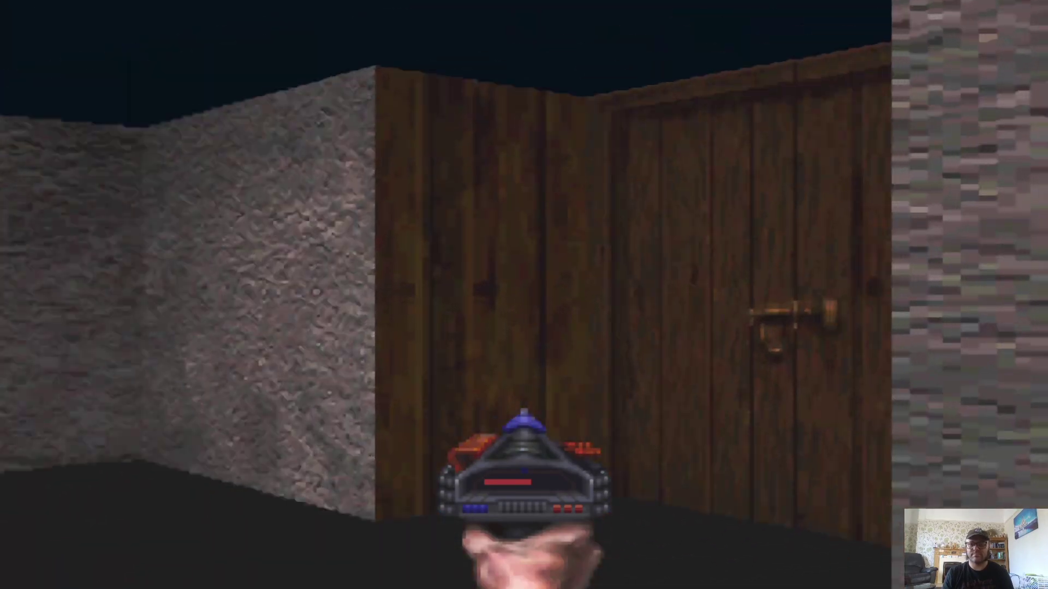
key("Up")
key("Right")
key("space")
key("Up")
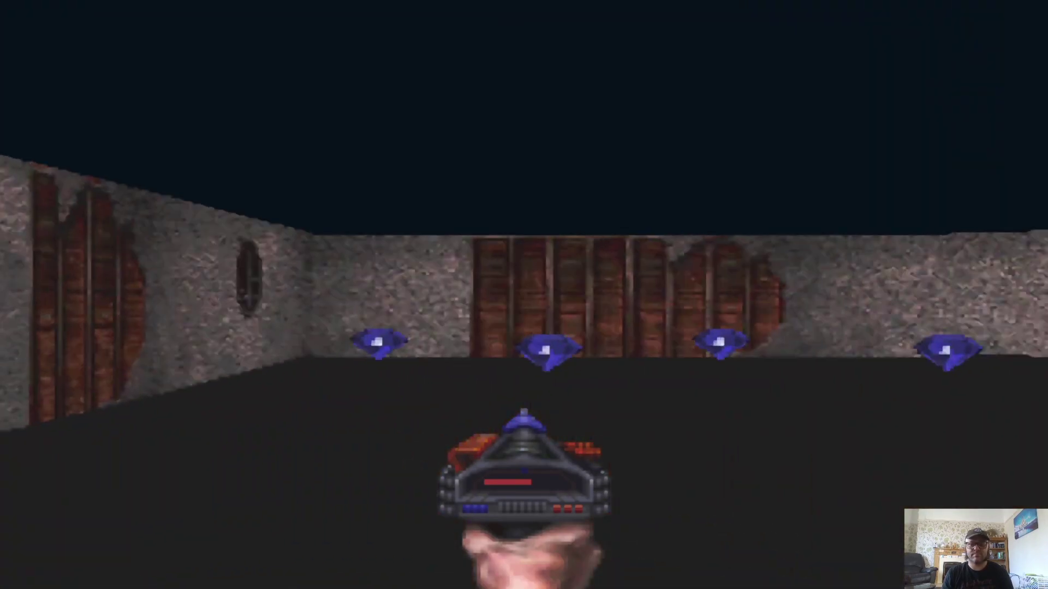
key("Left")
key("Right")
key("Up")
key("Left")
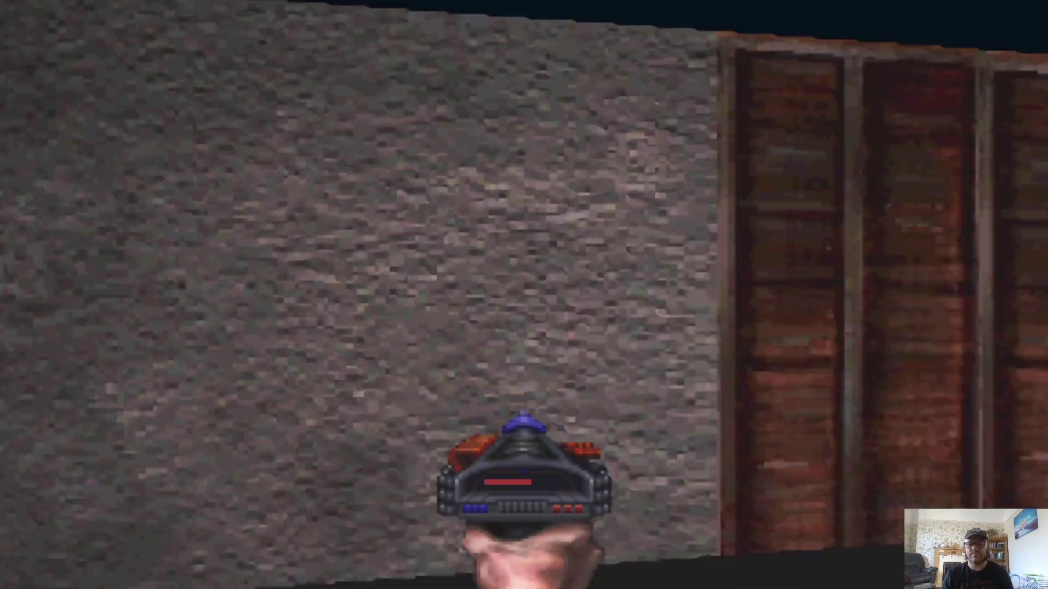
key("Up")
key("Right")
key("ctrl")
key("Left")
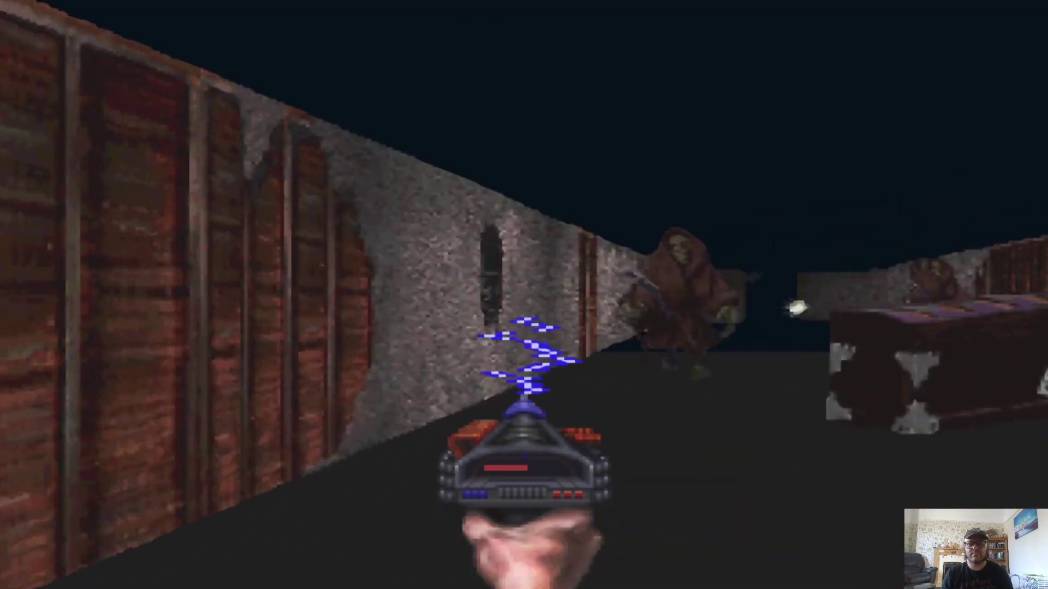
key("Right")
key("Right")
key("ctrl")
key("Left")
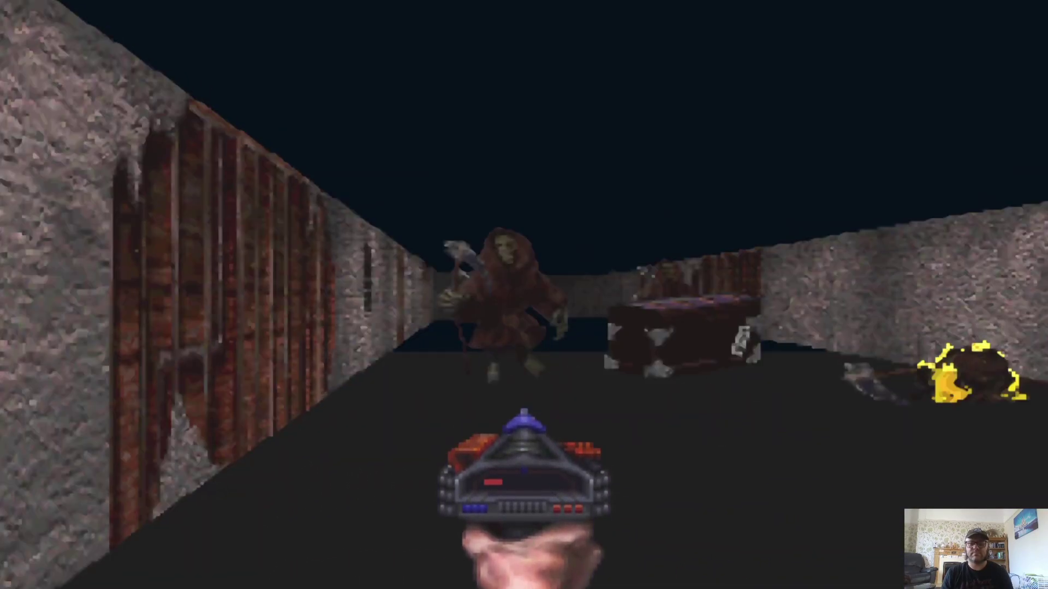